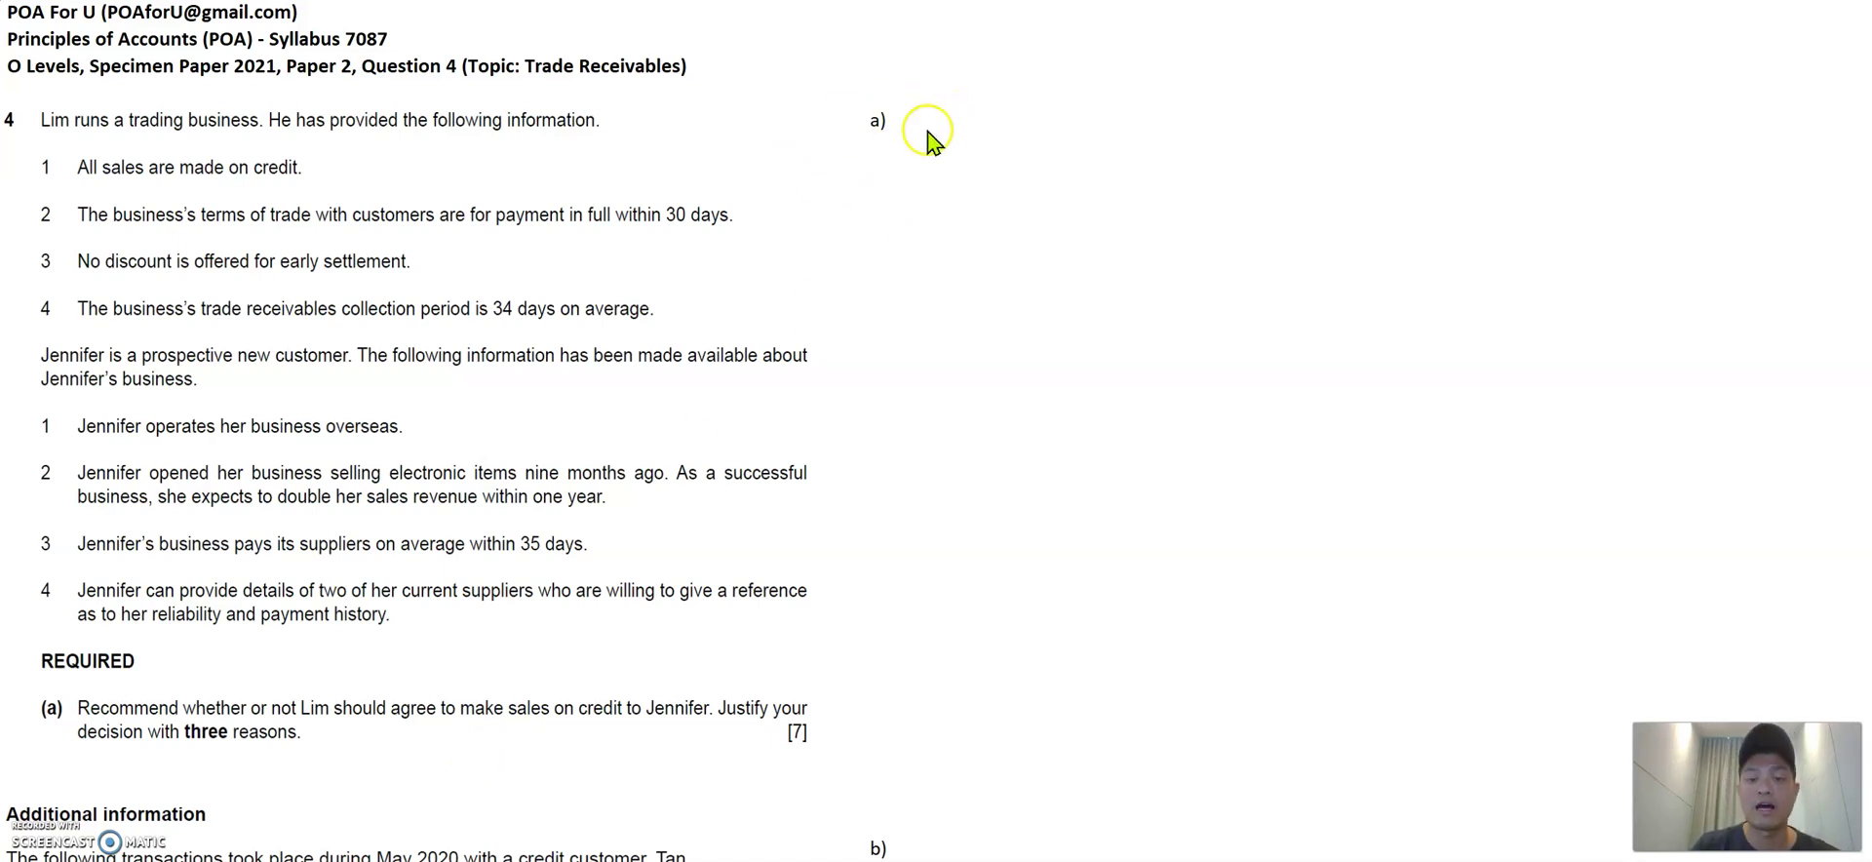
# Answer part a) with yes and three reasons: overseas revenue growth, 35-day payment terms close to the 34-day average, and independent third-party references.
pyautogui.click(890, 143)
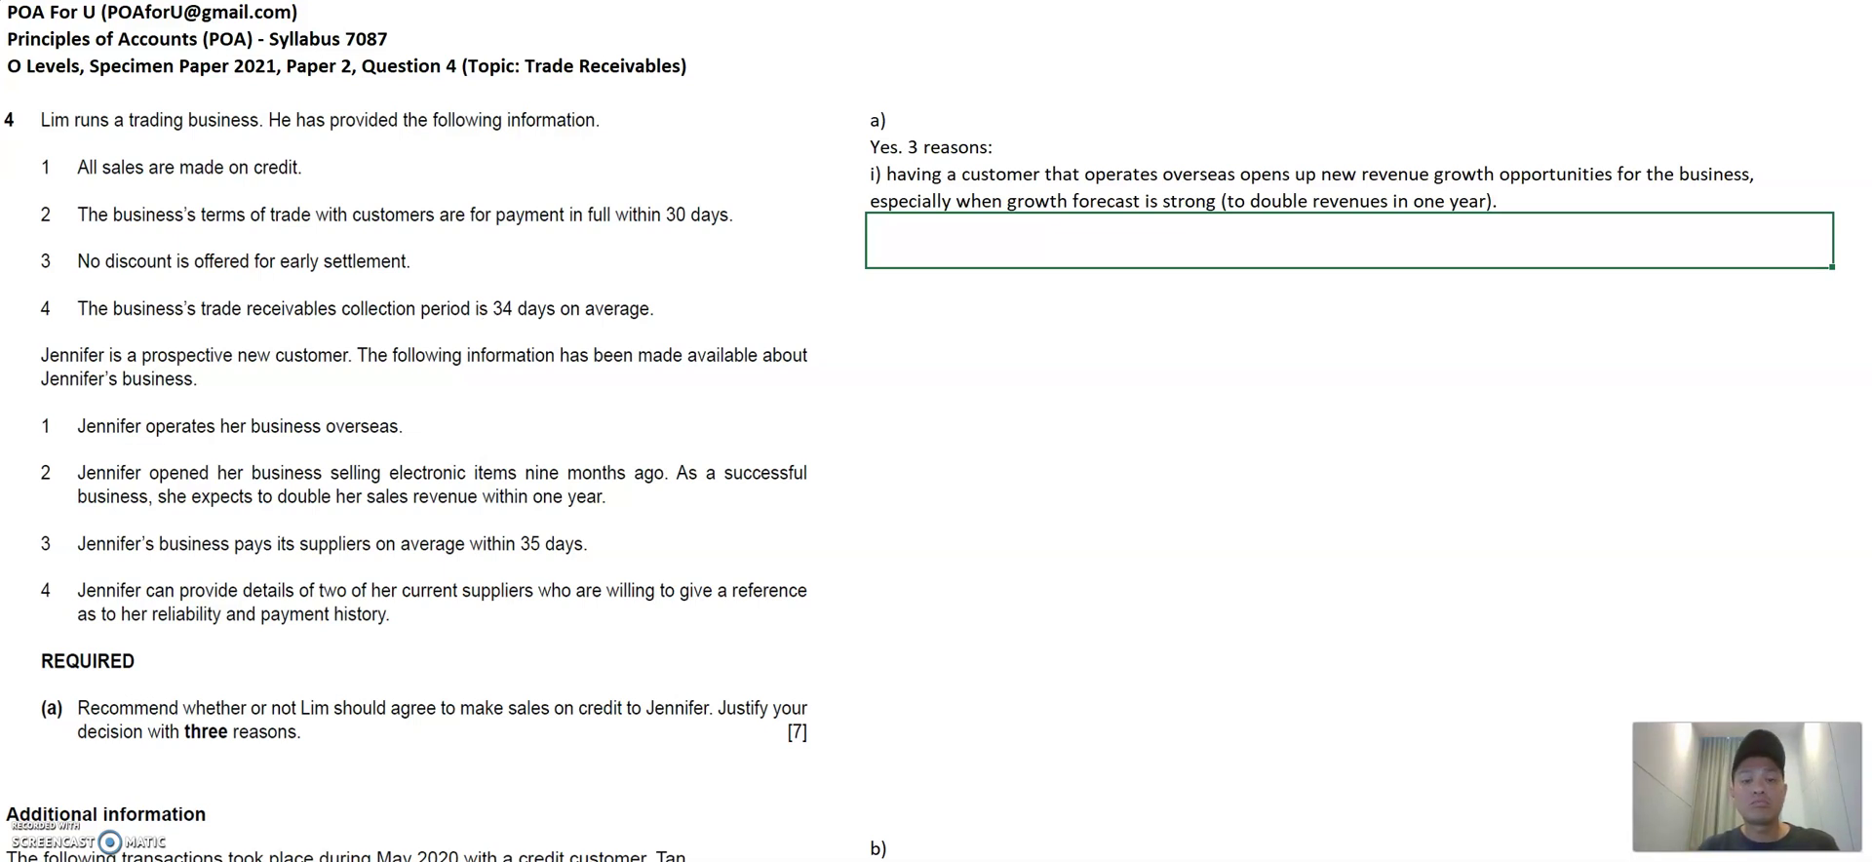
pyautogui.write("ii) Payment terms of 35 days is not significantly different from average collection period of 34 days with existing customers. Therefore, there should not be significant deterioration of liquidity in Lim's business.")
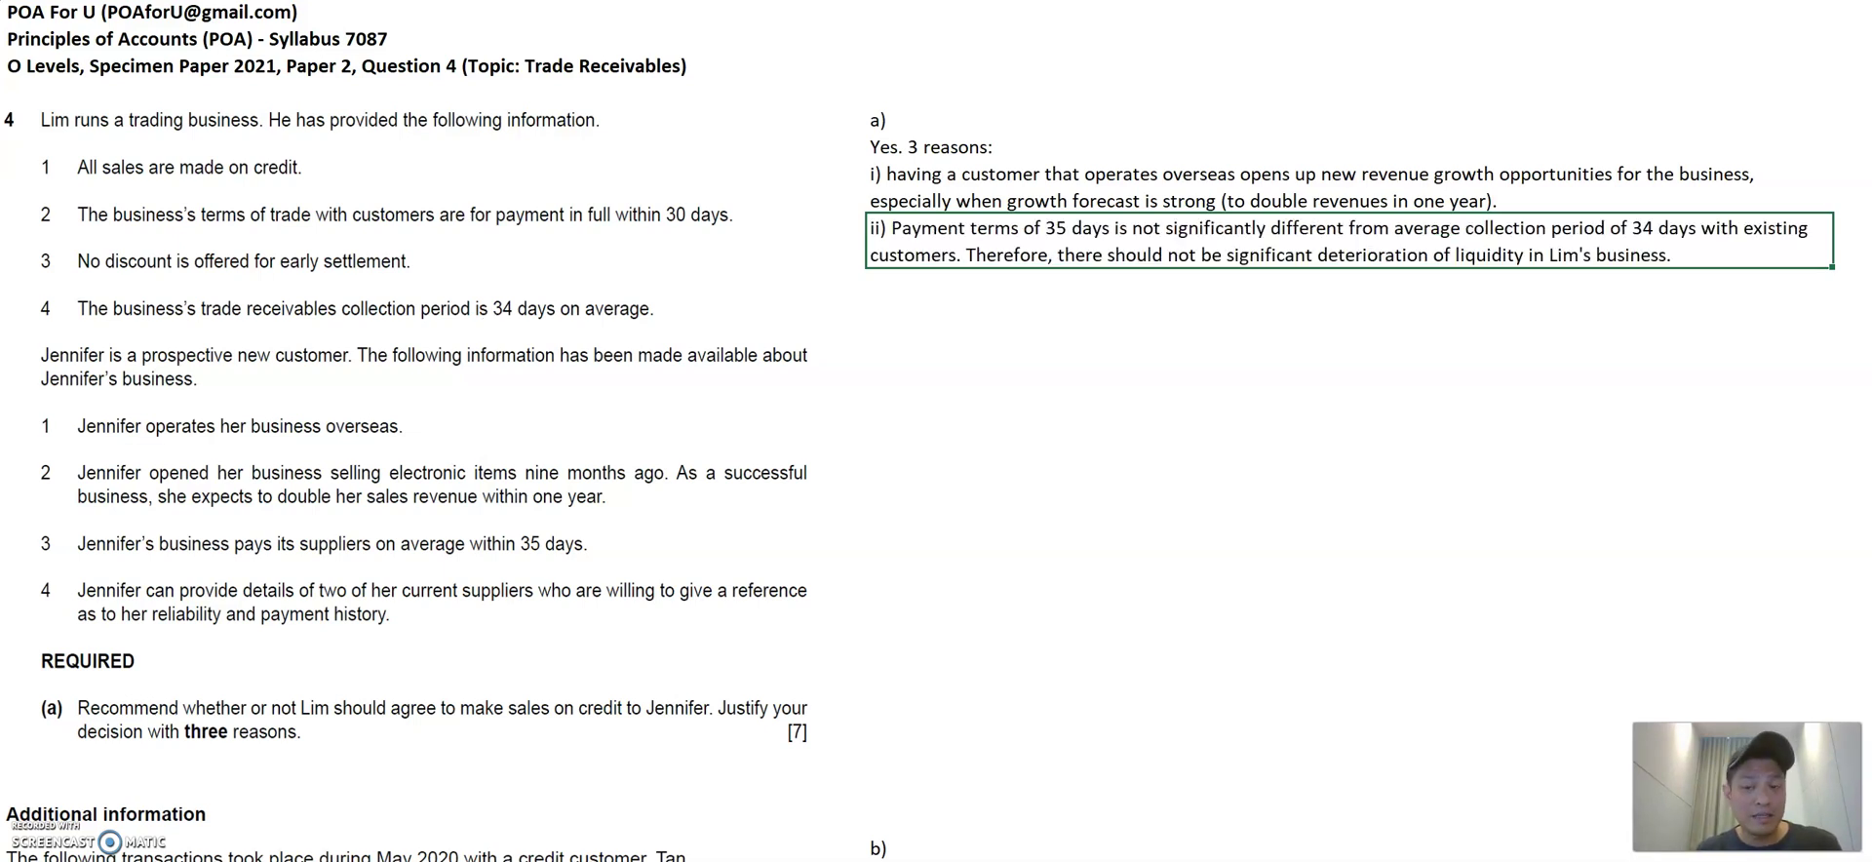
pyautogui.press('Return')
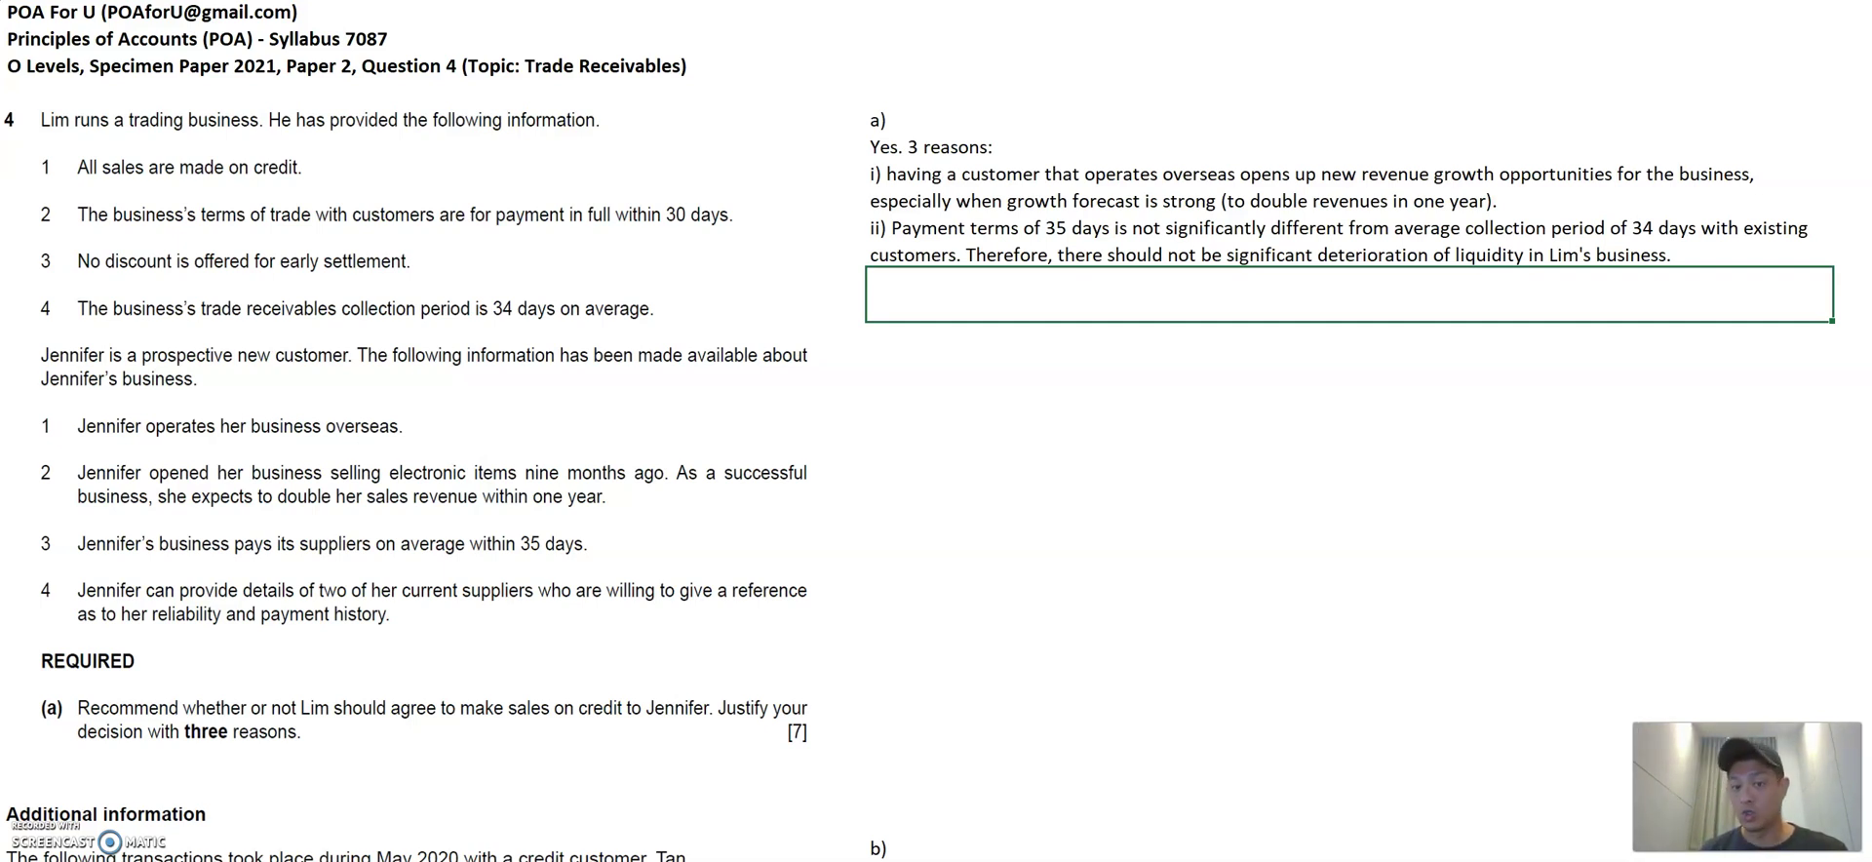
pyautogui.write('iii) There are independent third party references that Lim could validate the quality of Jennifer as a customer with. This could help Lim build confidence that Jennifer could be a good customer.')
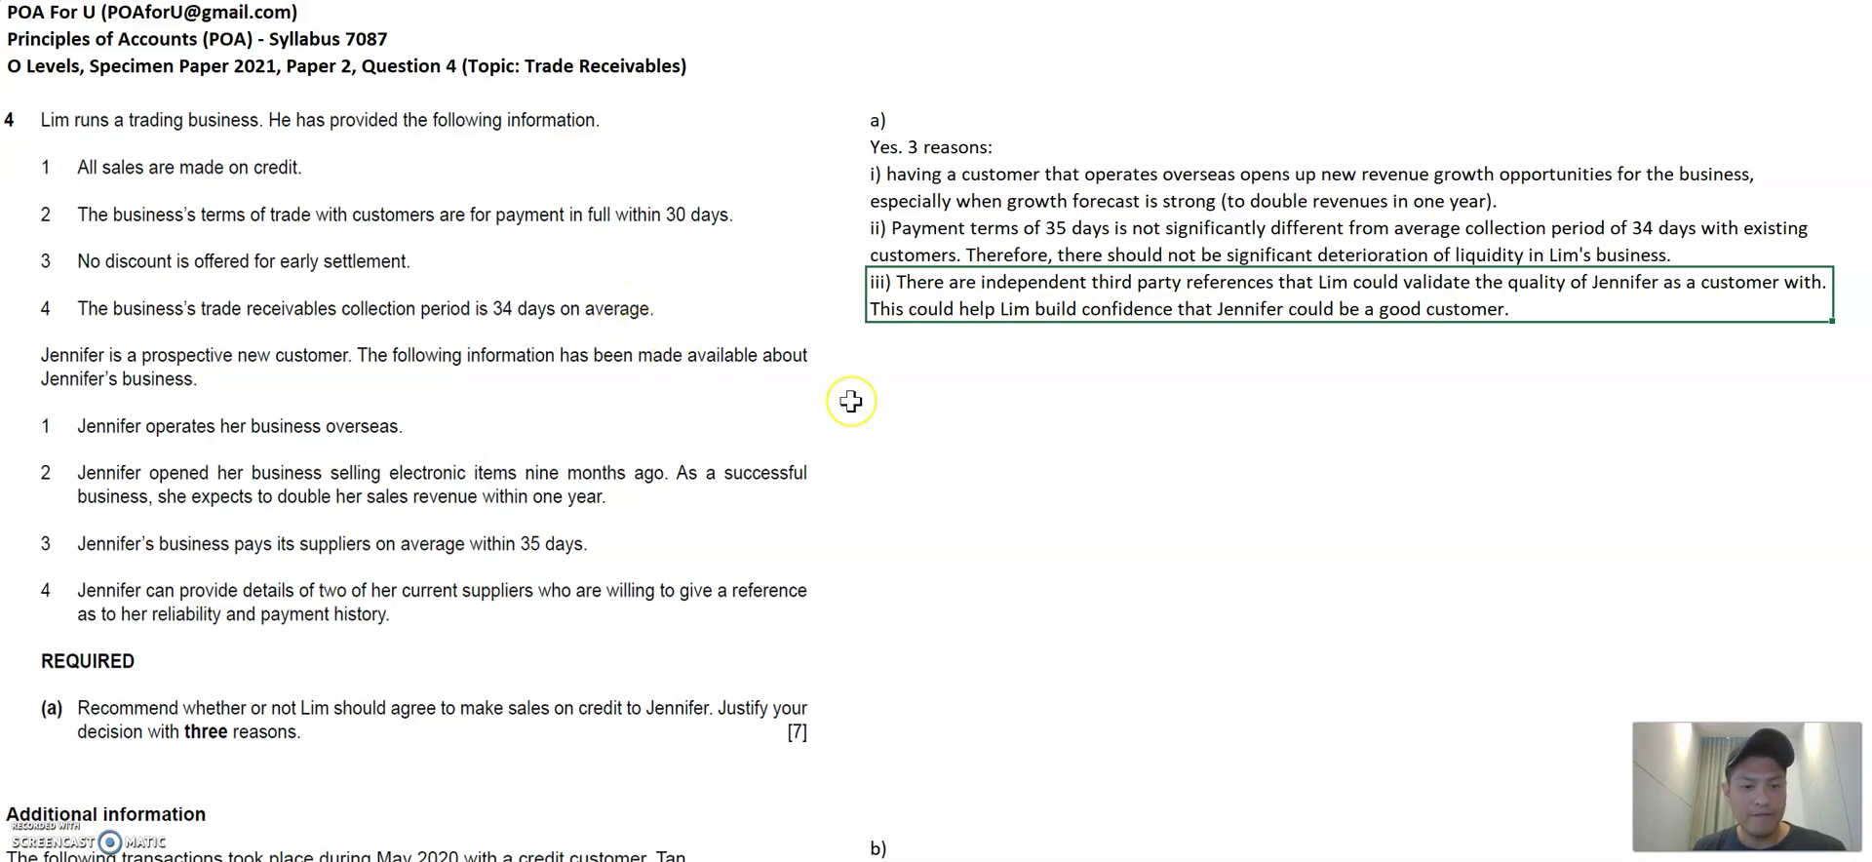
# Enter the journal for part b): Dr Impairment Loss on Trade receivables 350, Cr Trade receivables 350, with a narration for the full write-off of the customer's balance.
pyautogui.scroll(-5, 850, 401)
pyautogui.scroll(-4, 850, 401)
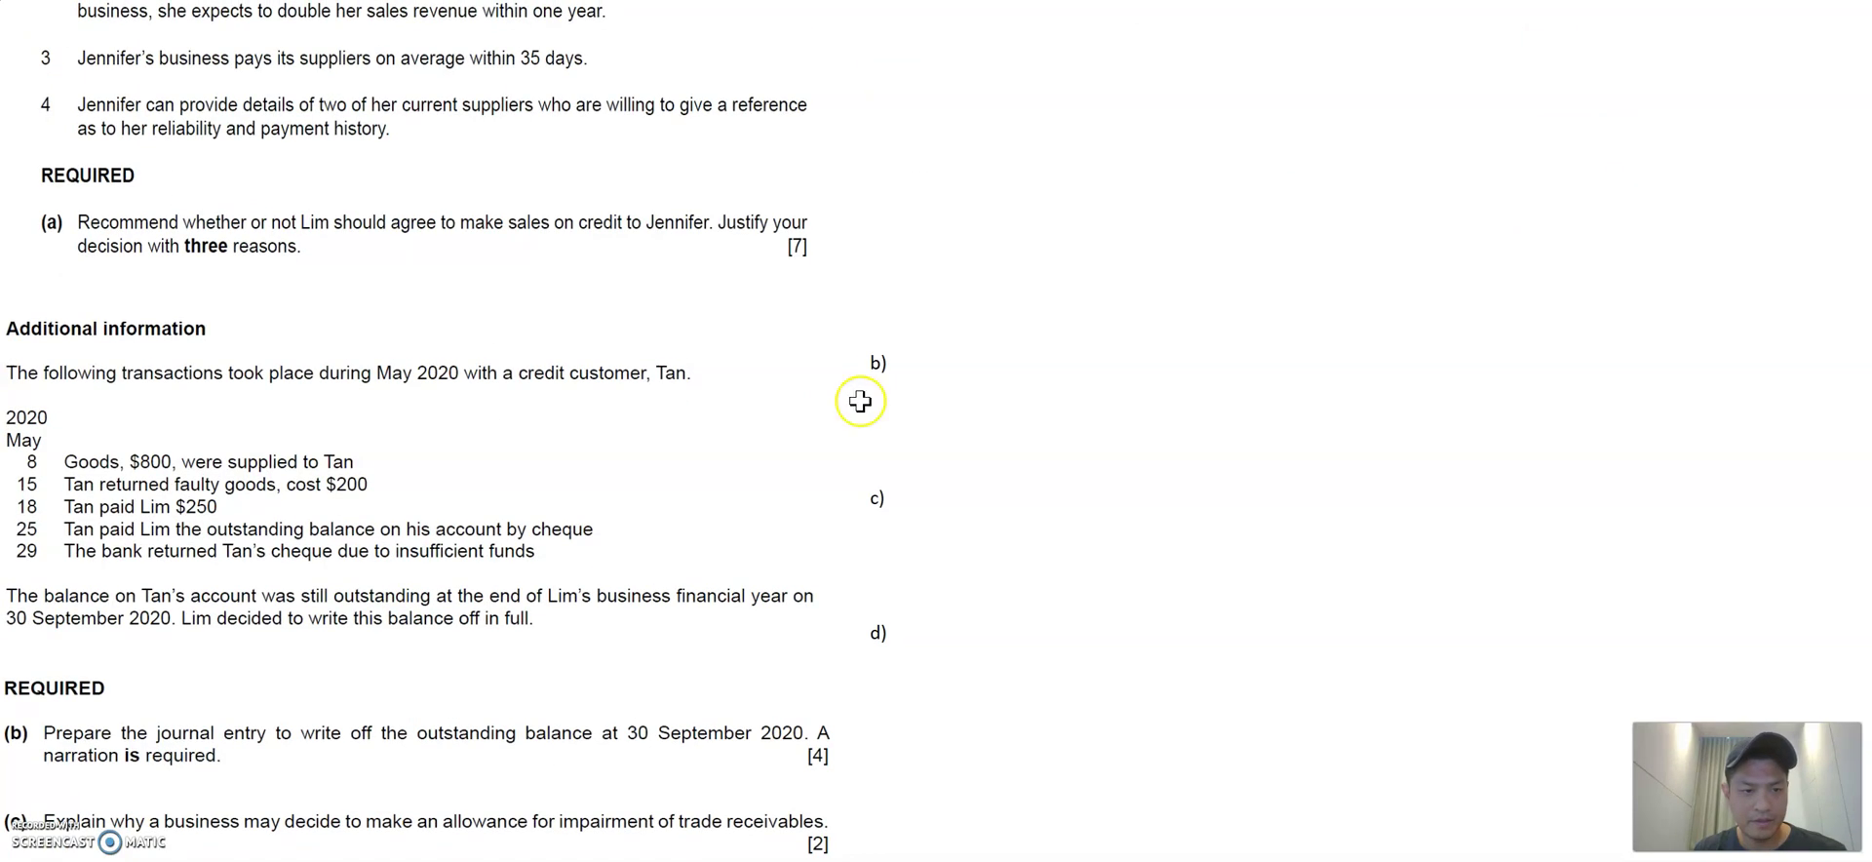
pyautogui.click(937, 386)
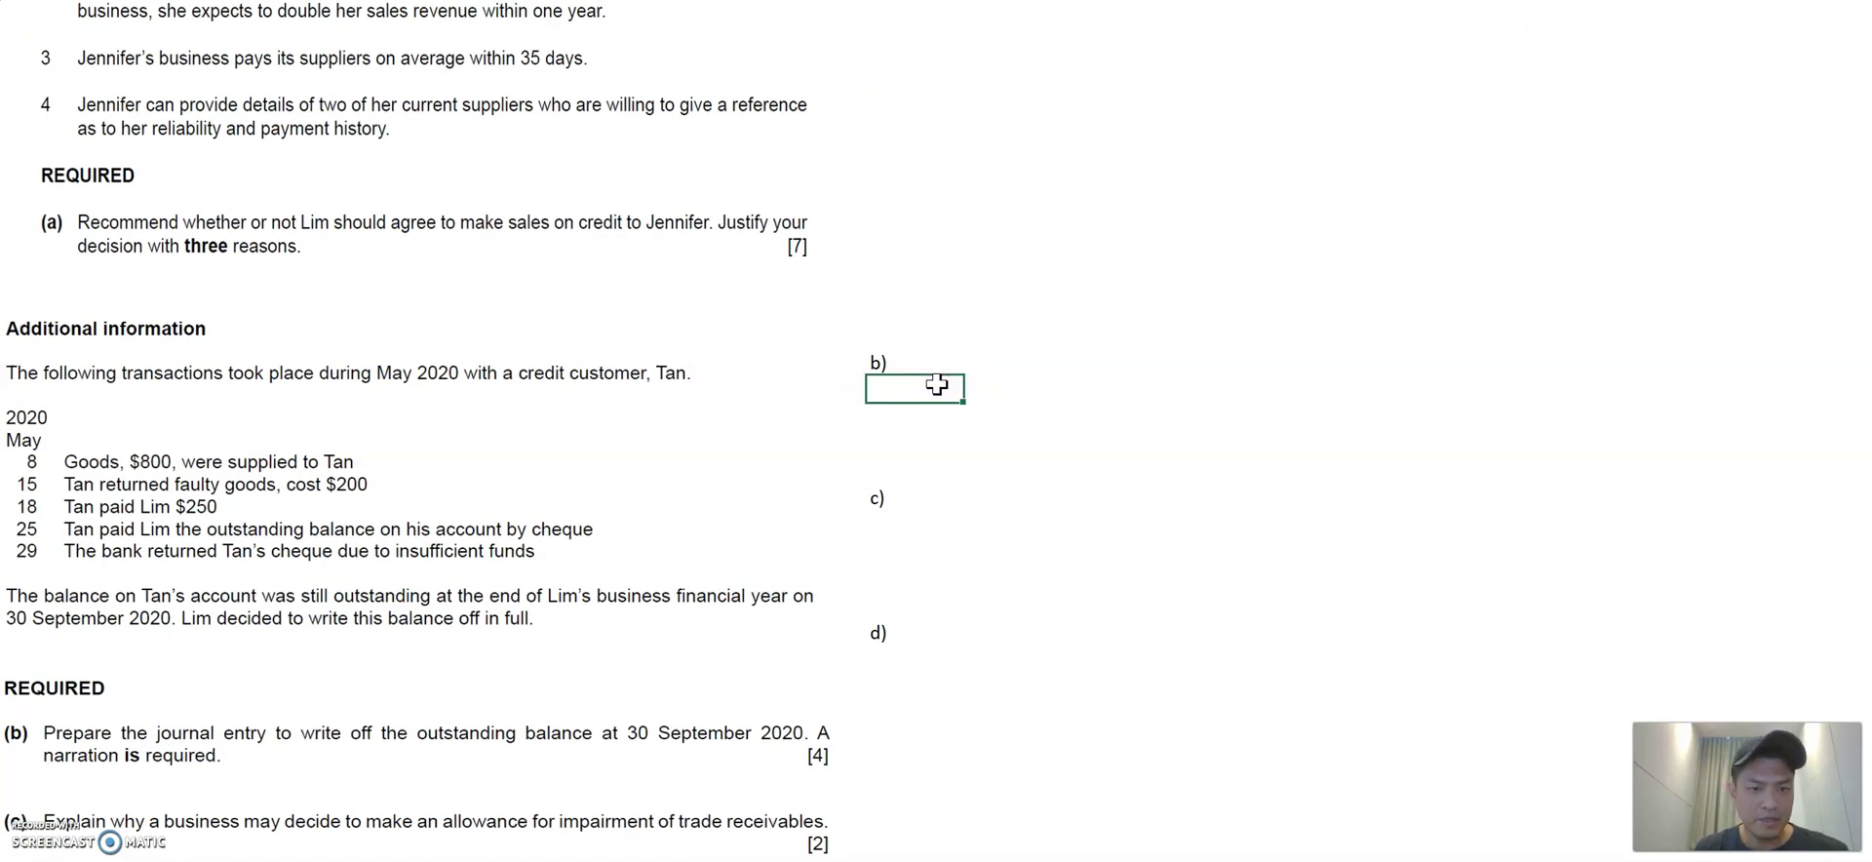
pyautogui.scroll(-4, 937, 385)
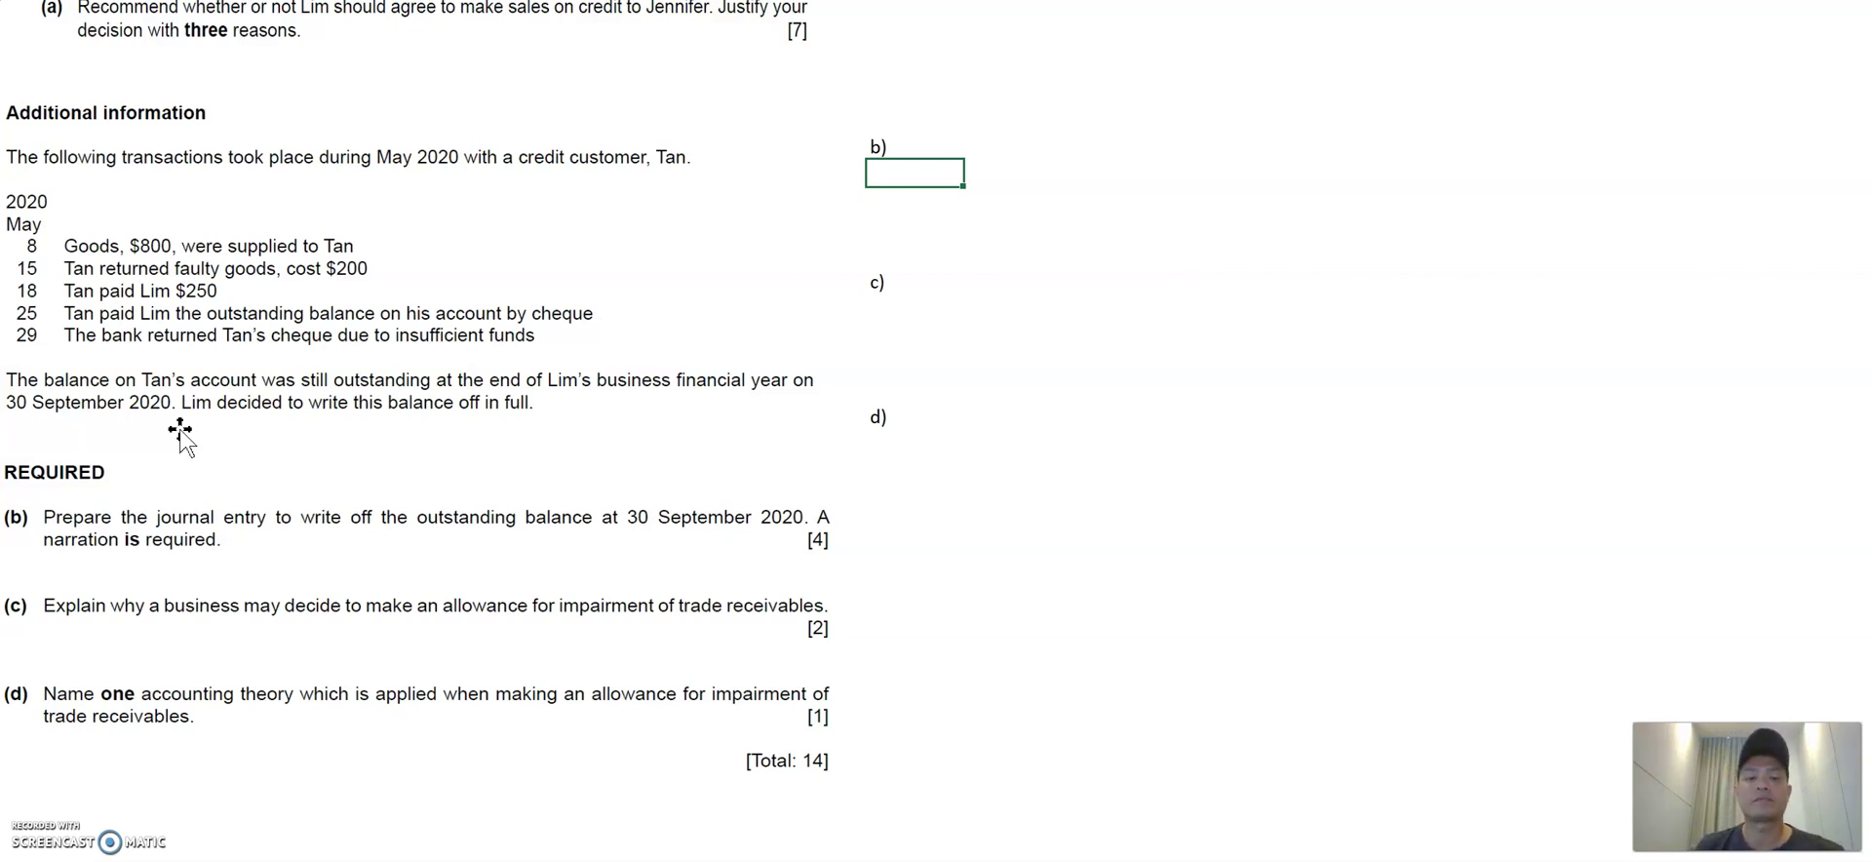
pyautogui.click(661, 399)
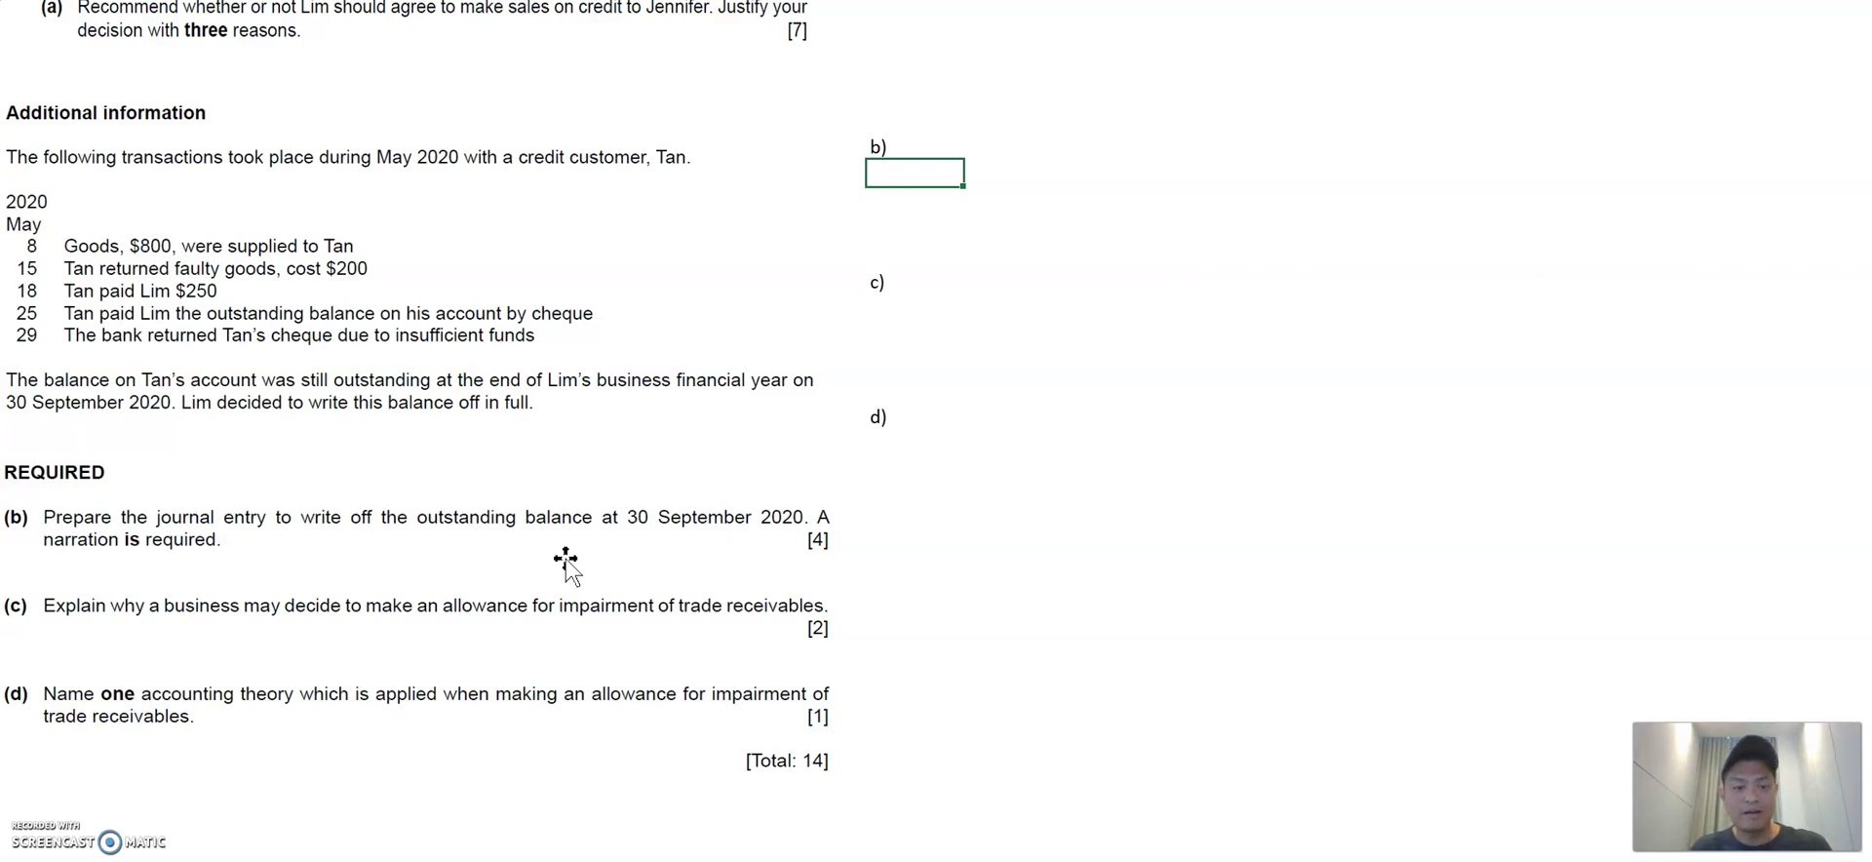
pyautogui.hotkey('shift', 'Down')
pyautogui.hotkey('shift', 'Right')
pyautogui.hotkey('shift', 'Right')
pyautogui.hotkey('shift', 'Right')
pyautogui.hotkey('shift', 'Right')
pyautogui.hotkey('shift', 'Right')
pyautogui.hotkey('shift', 'Right')
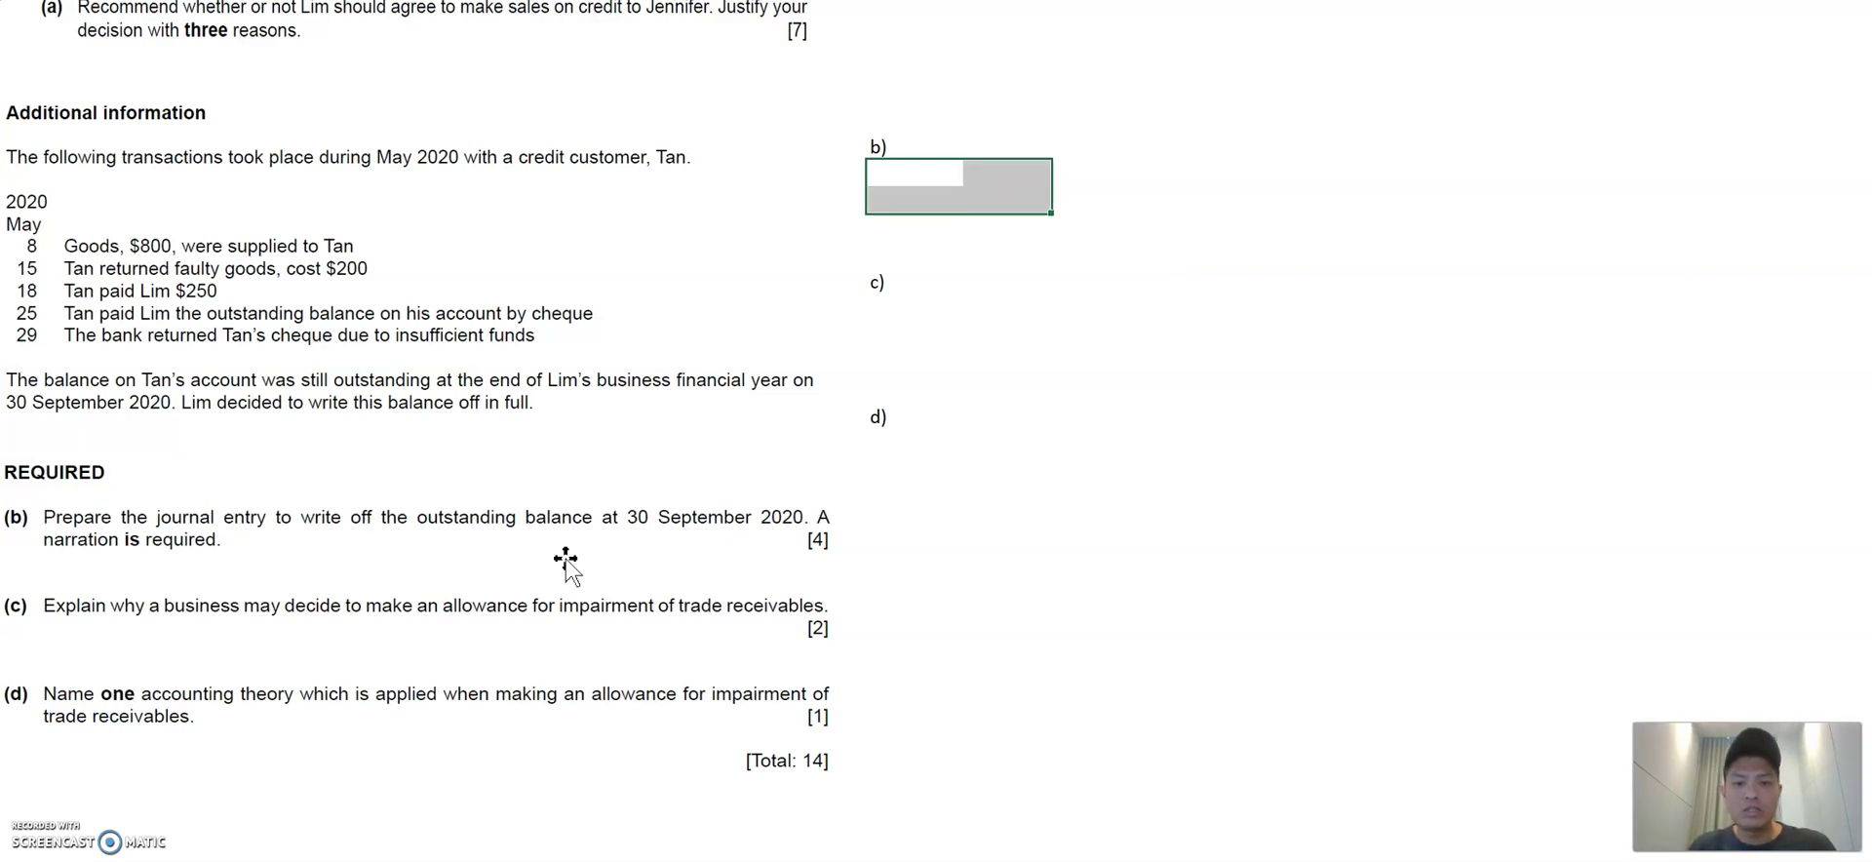
pyautogui.hotkey('shift', 'Right')
pyautogui.hotkey('shift', 'Down')
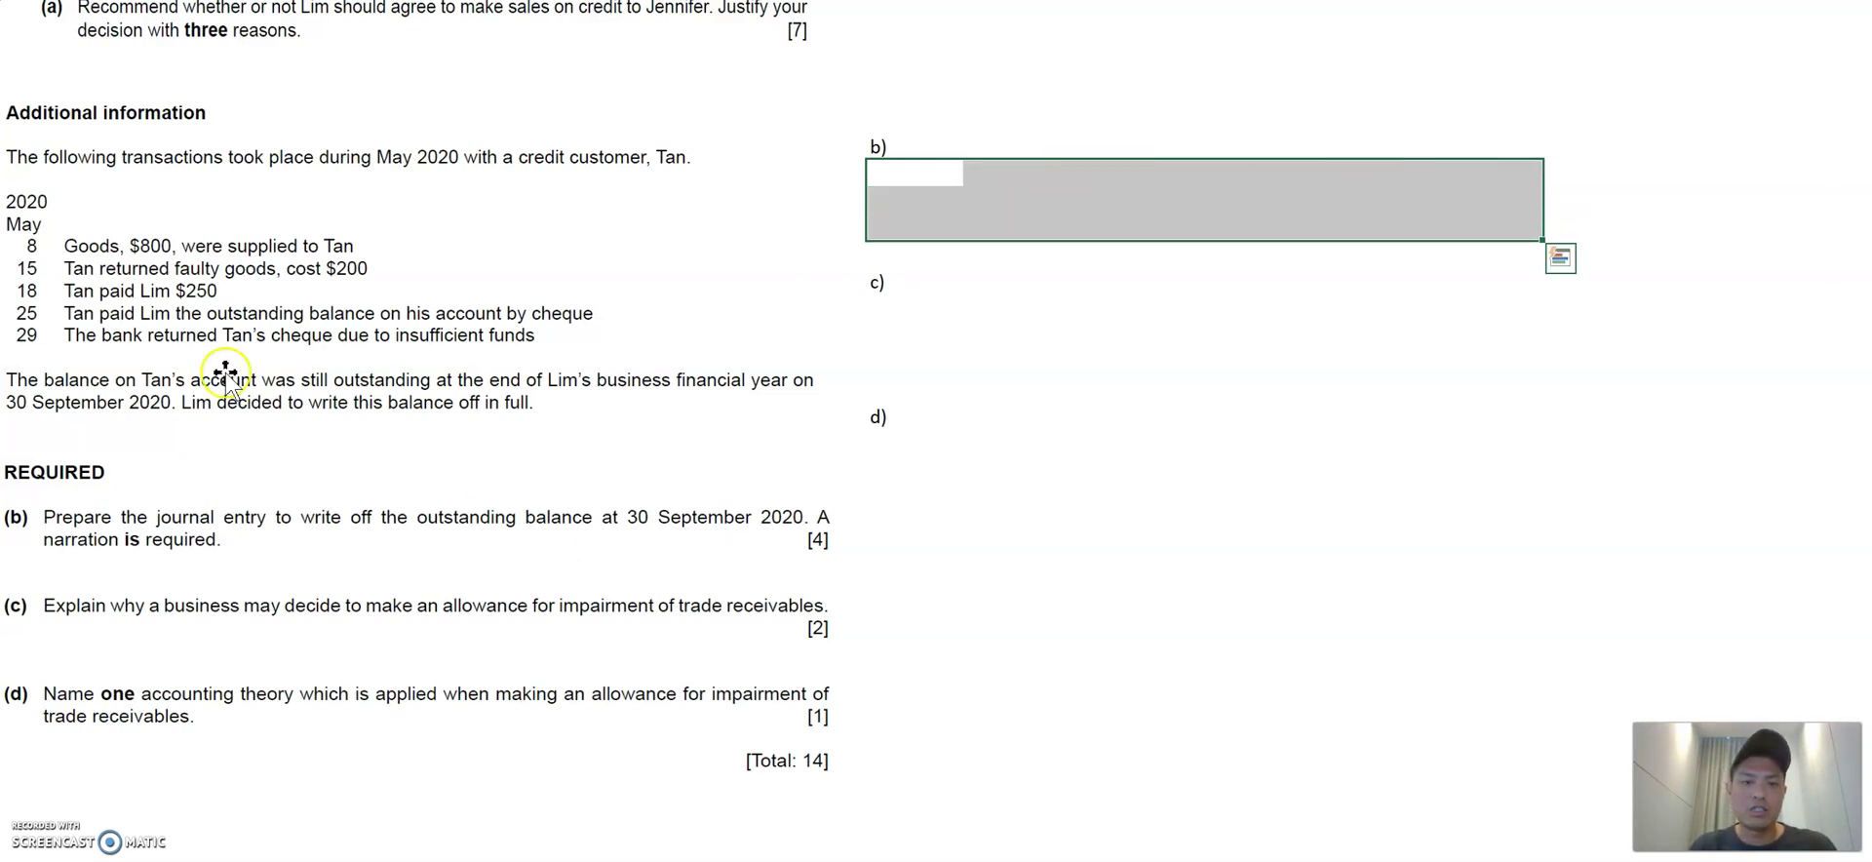
pyautogui.write("Dr Impairment Loss on Trade receivables\t350 Cr Trade receivables\t350 Being full write off of customer Tan's balance")
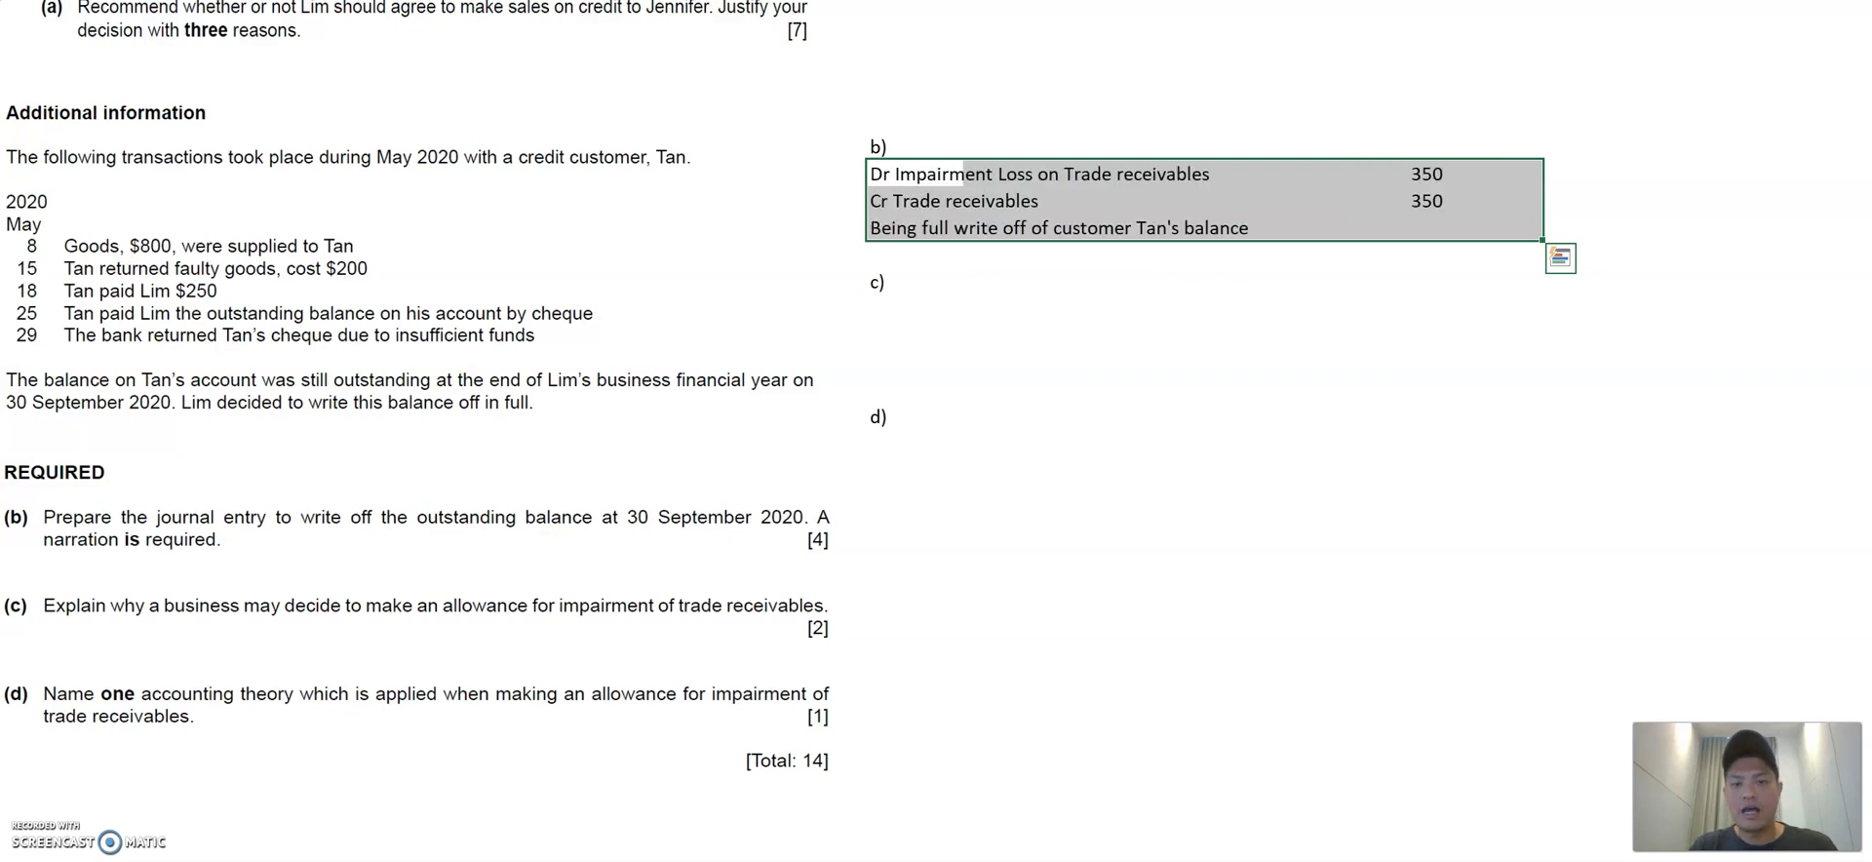
# Add the note "Allowance for Impairment of TR" beside the Cr Trade receivables amount.
pyautogui.click(914, 173)
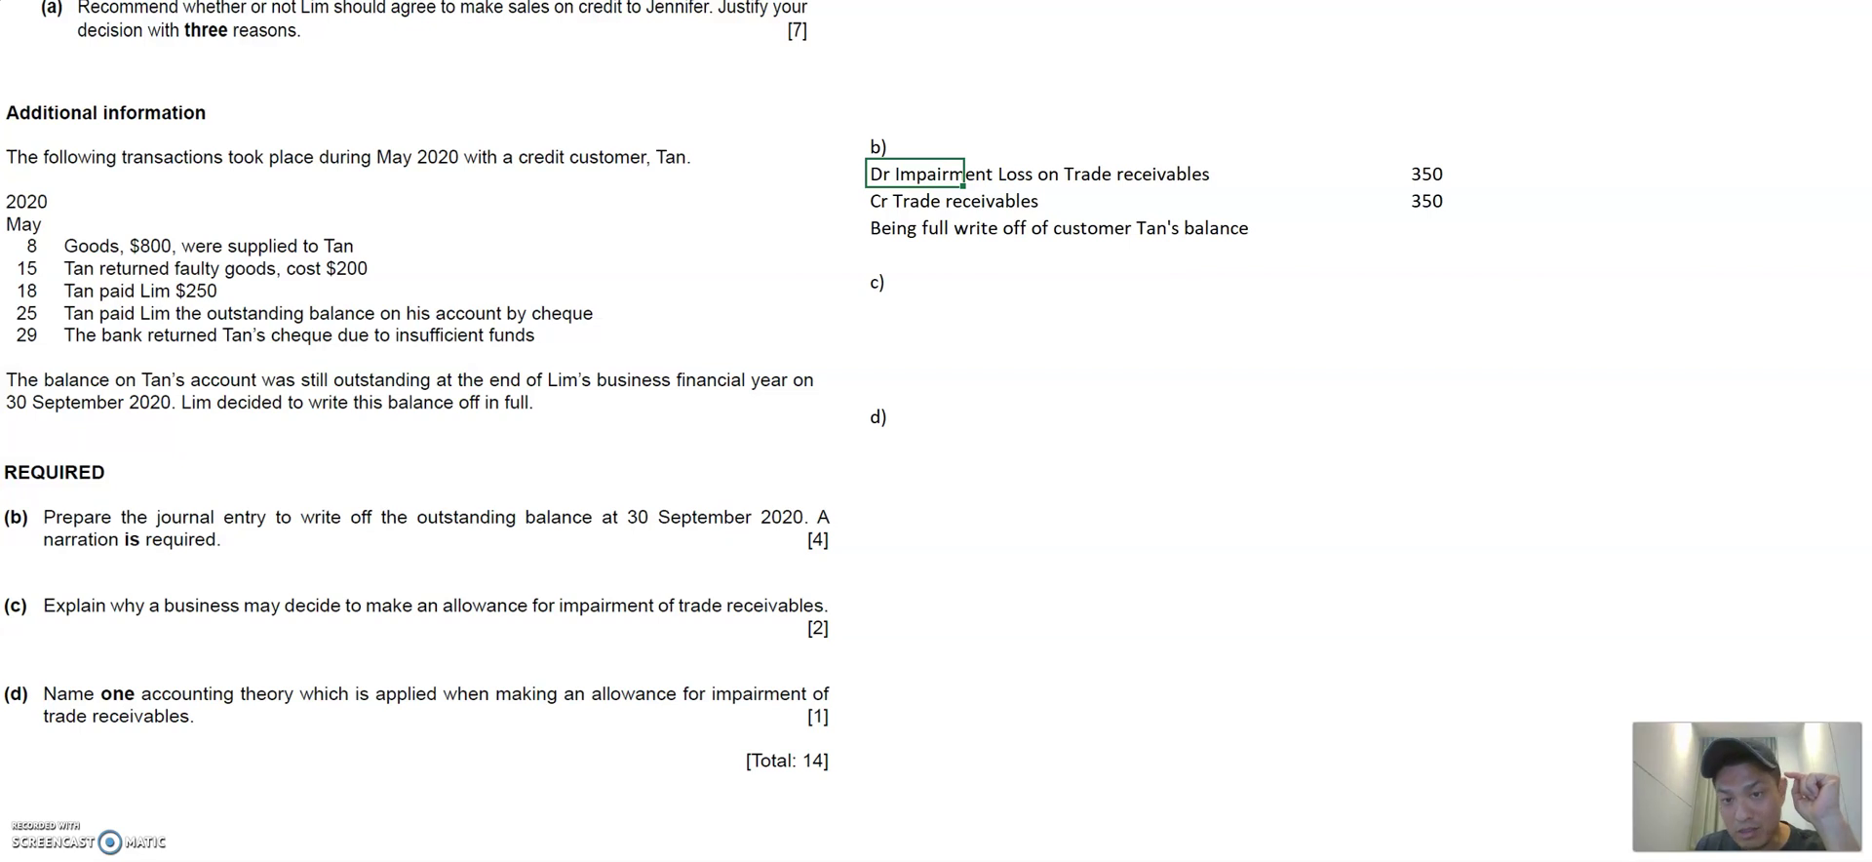
pyautogui.click(914, 201)
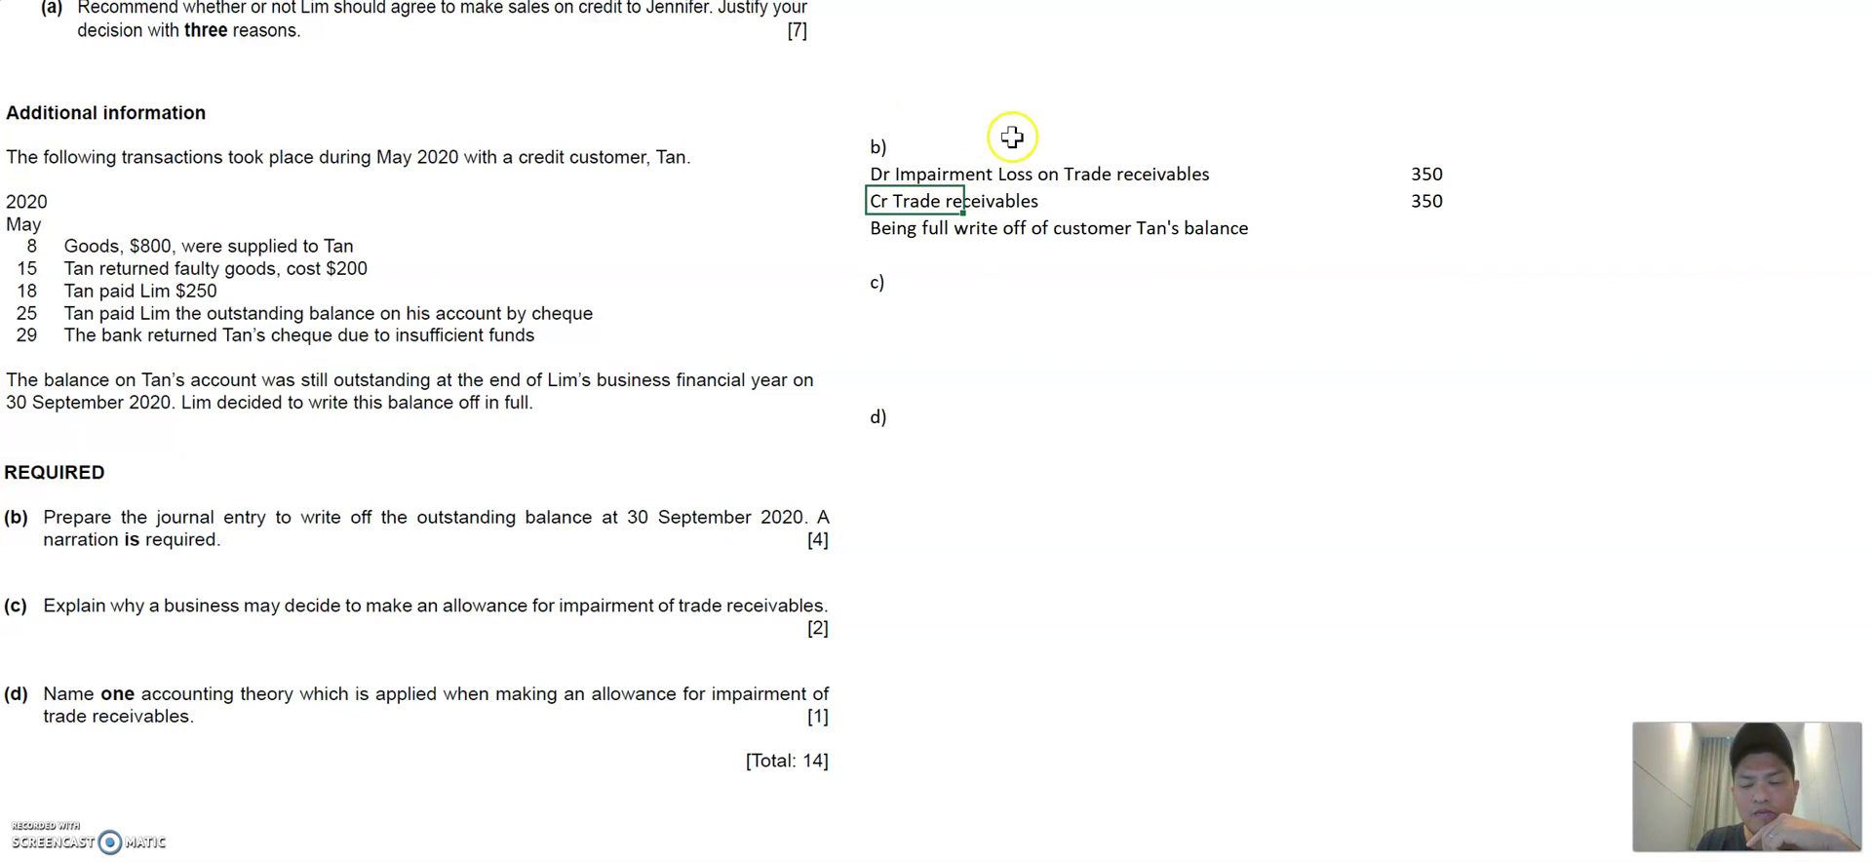
pyautogui.click(1524, 207)
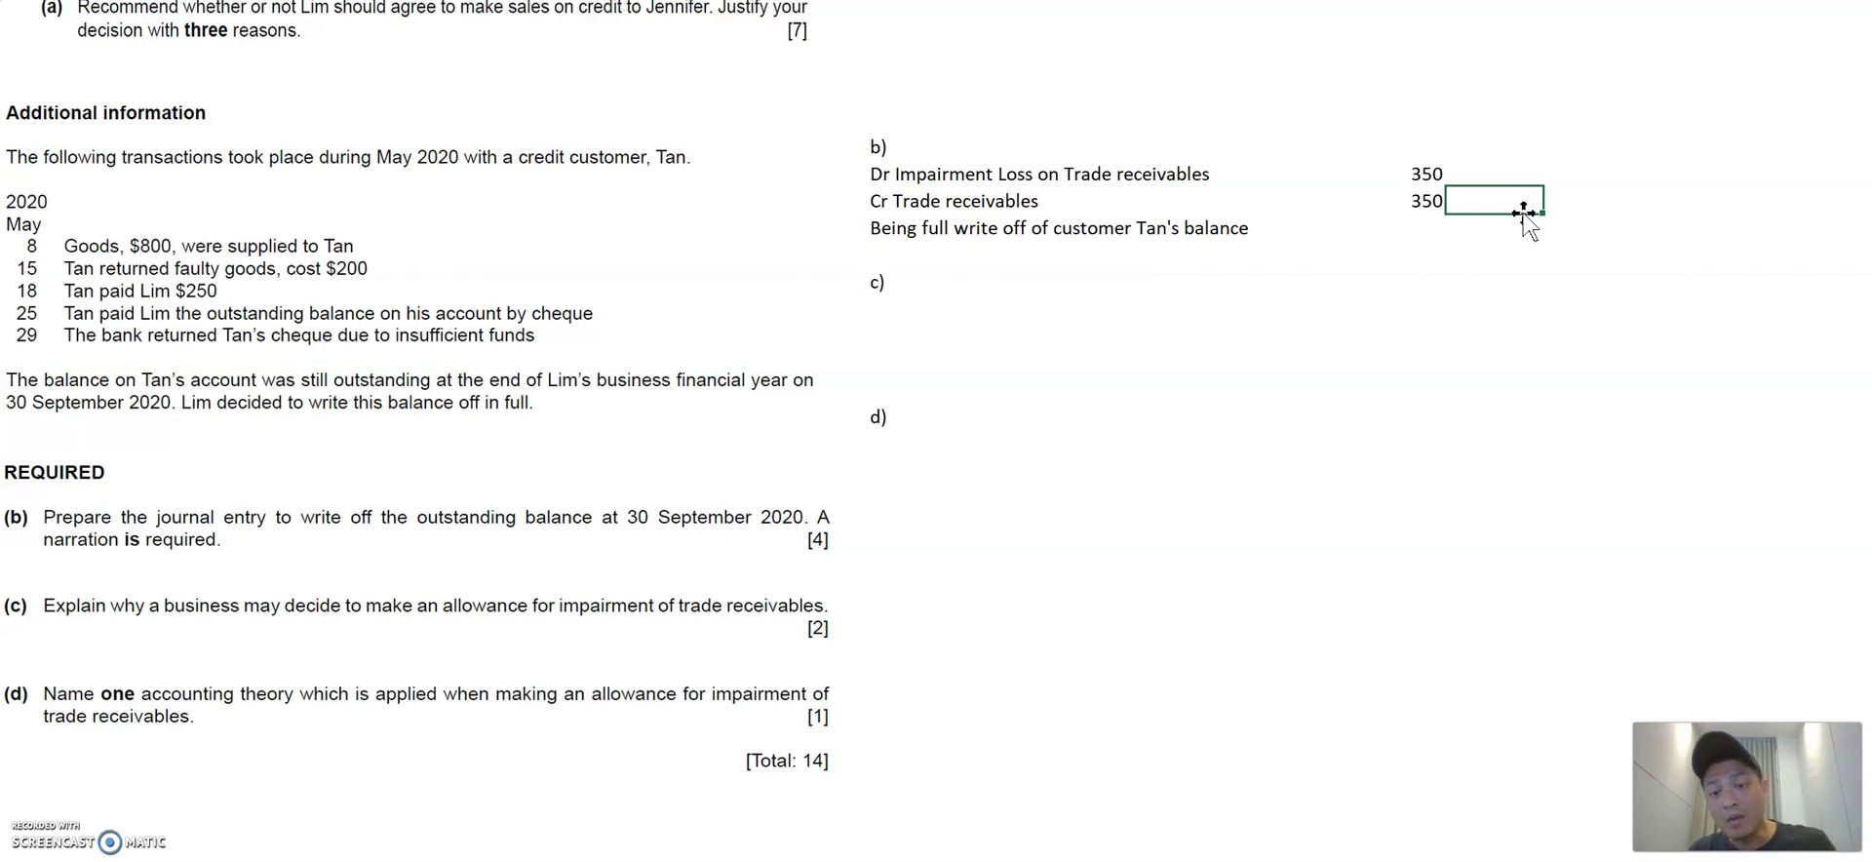
pyautogui.write('Allown')
pyautogui.write('nce for ')
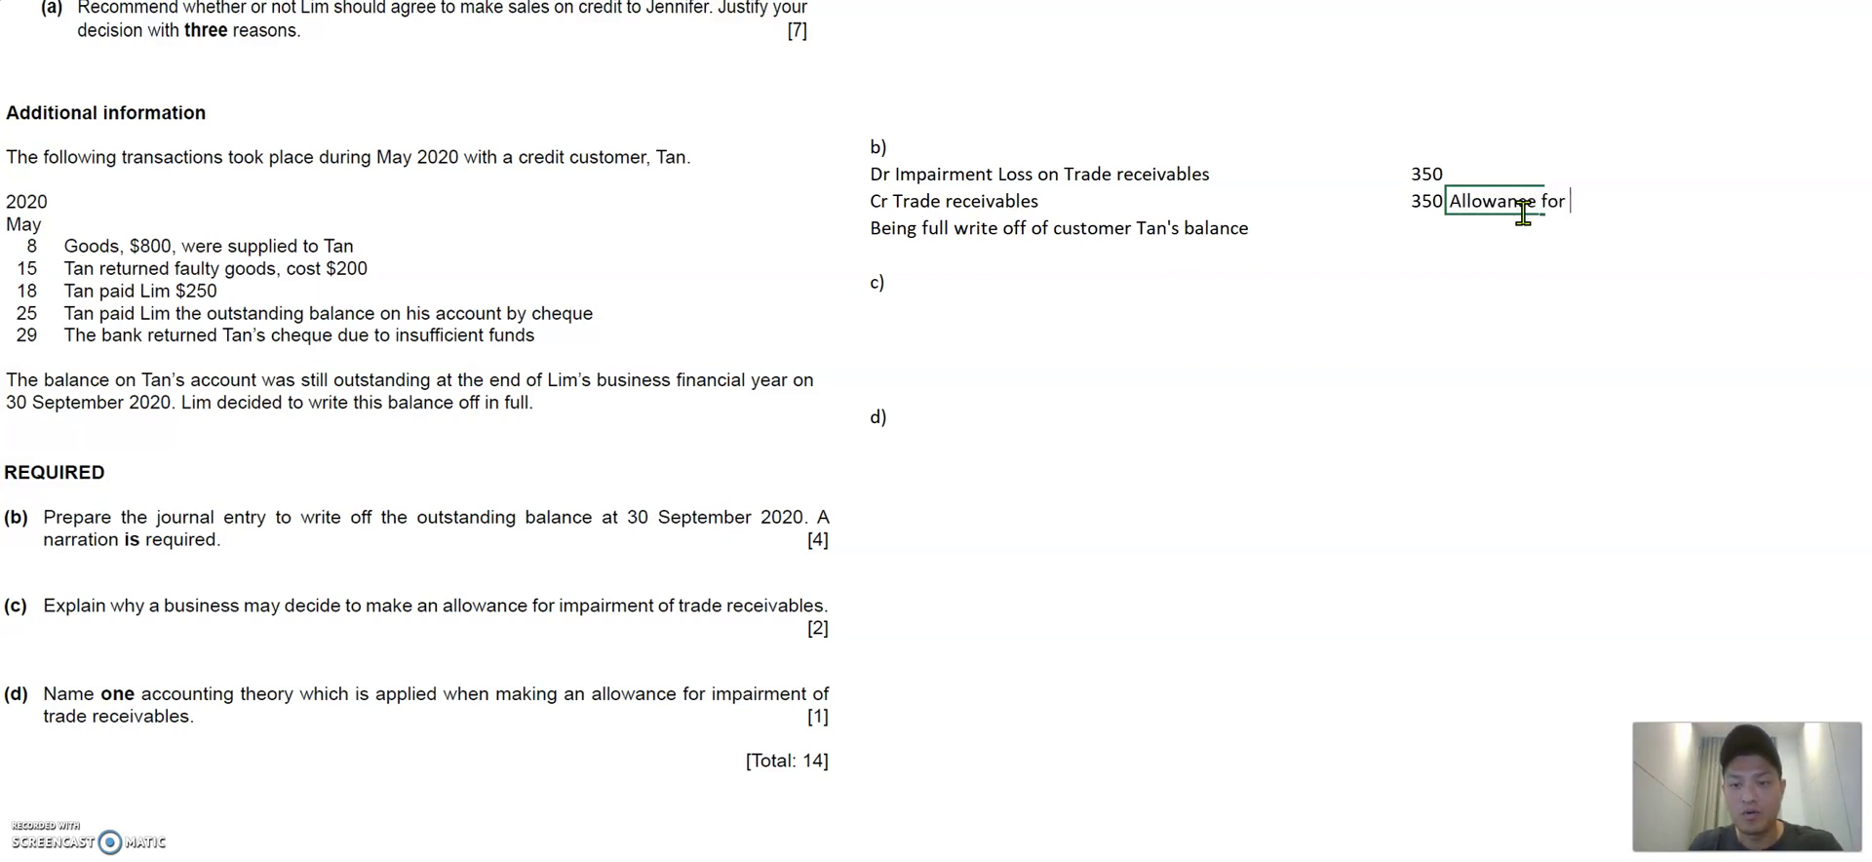
pyautogui.write('Impairment of TR')
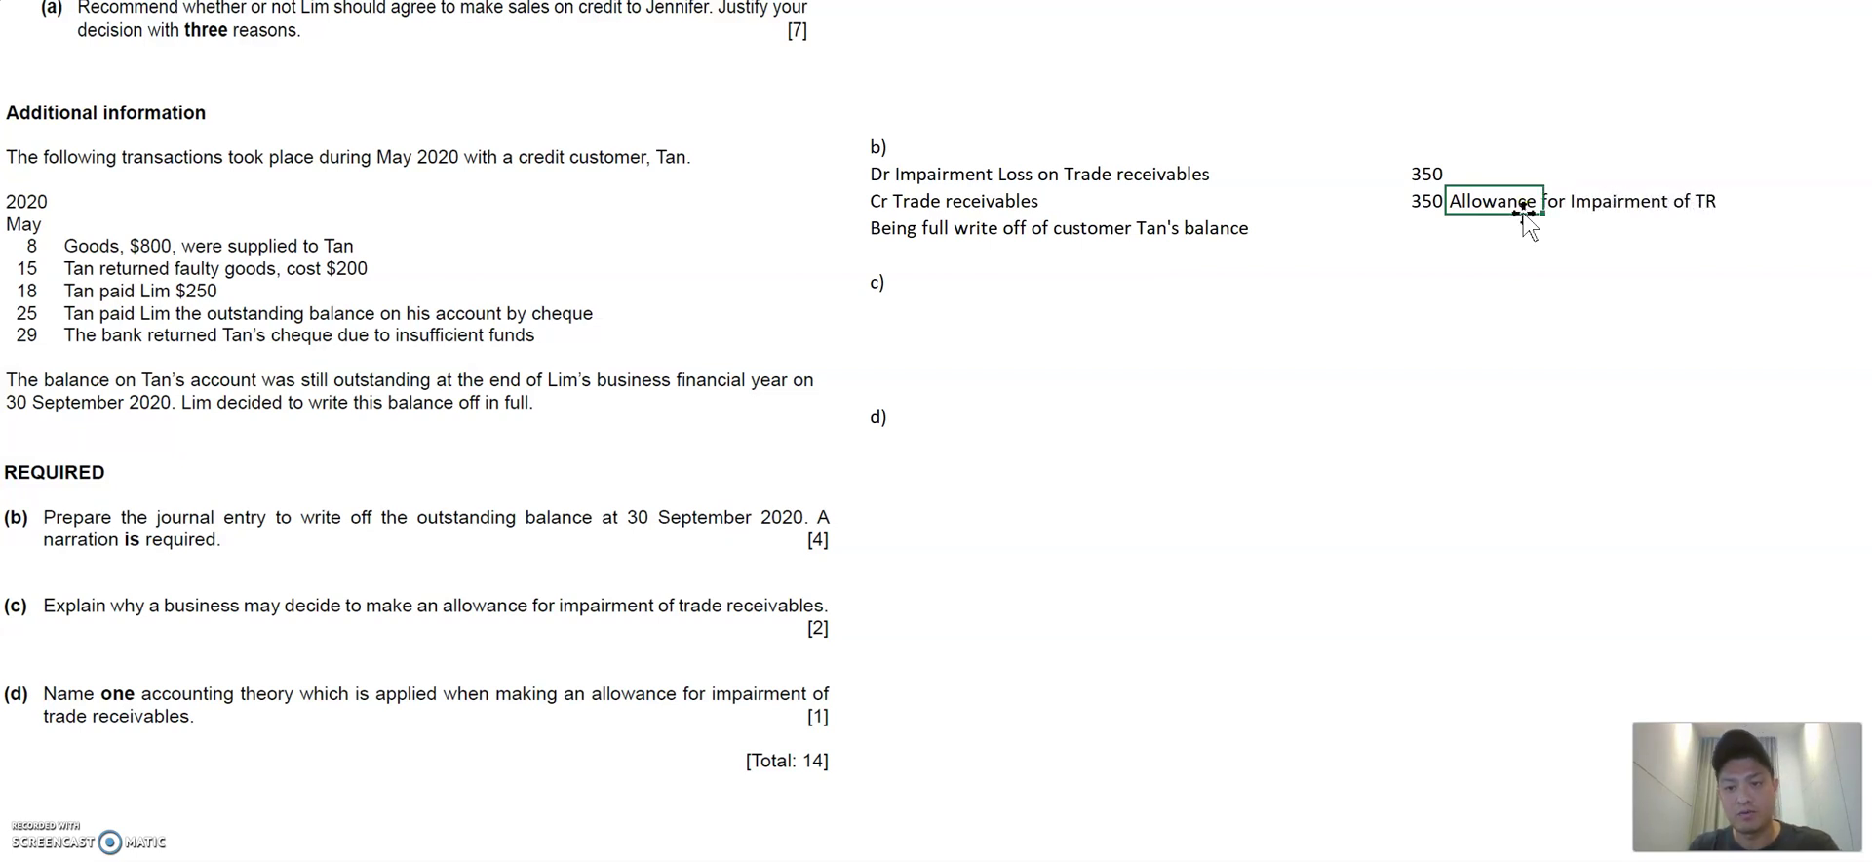
pyautogui.press('Return')
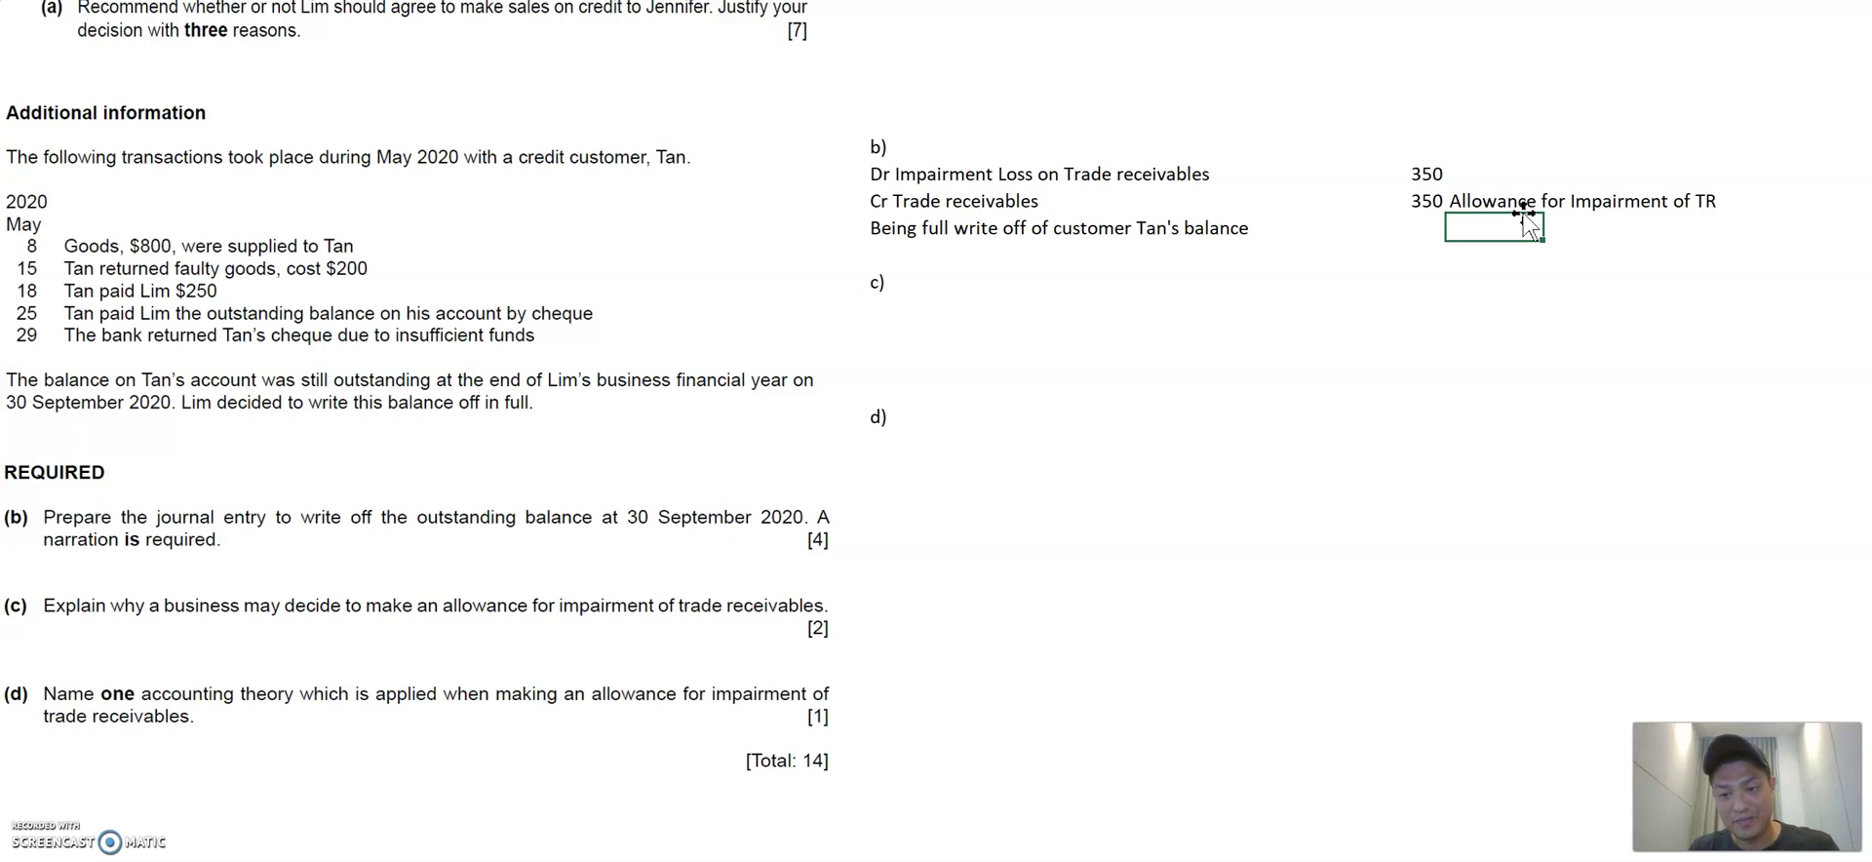
# Move the "Allowance for Impairment of TR" note up one row, beside the Dr Impairment Loss amount.
pyautogui.click(1523, 207)
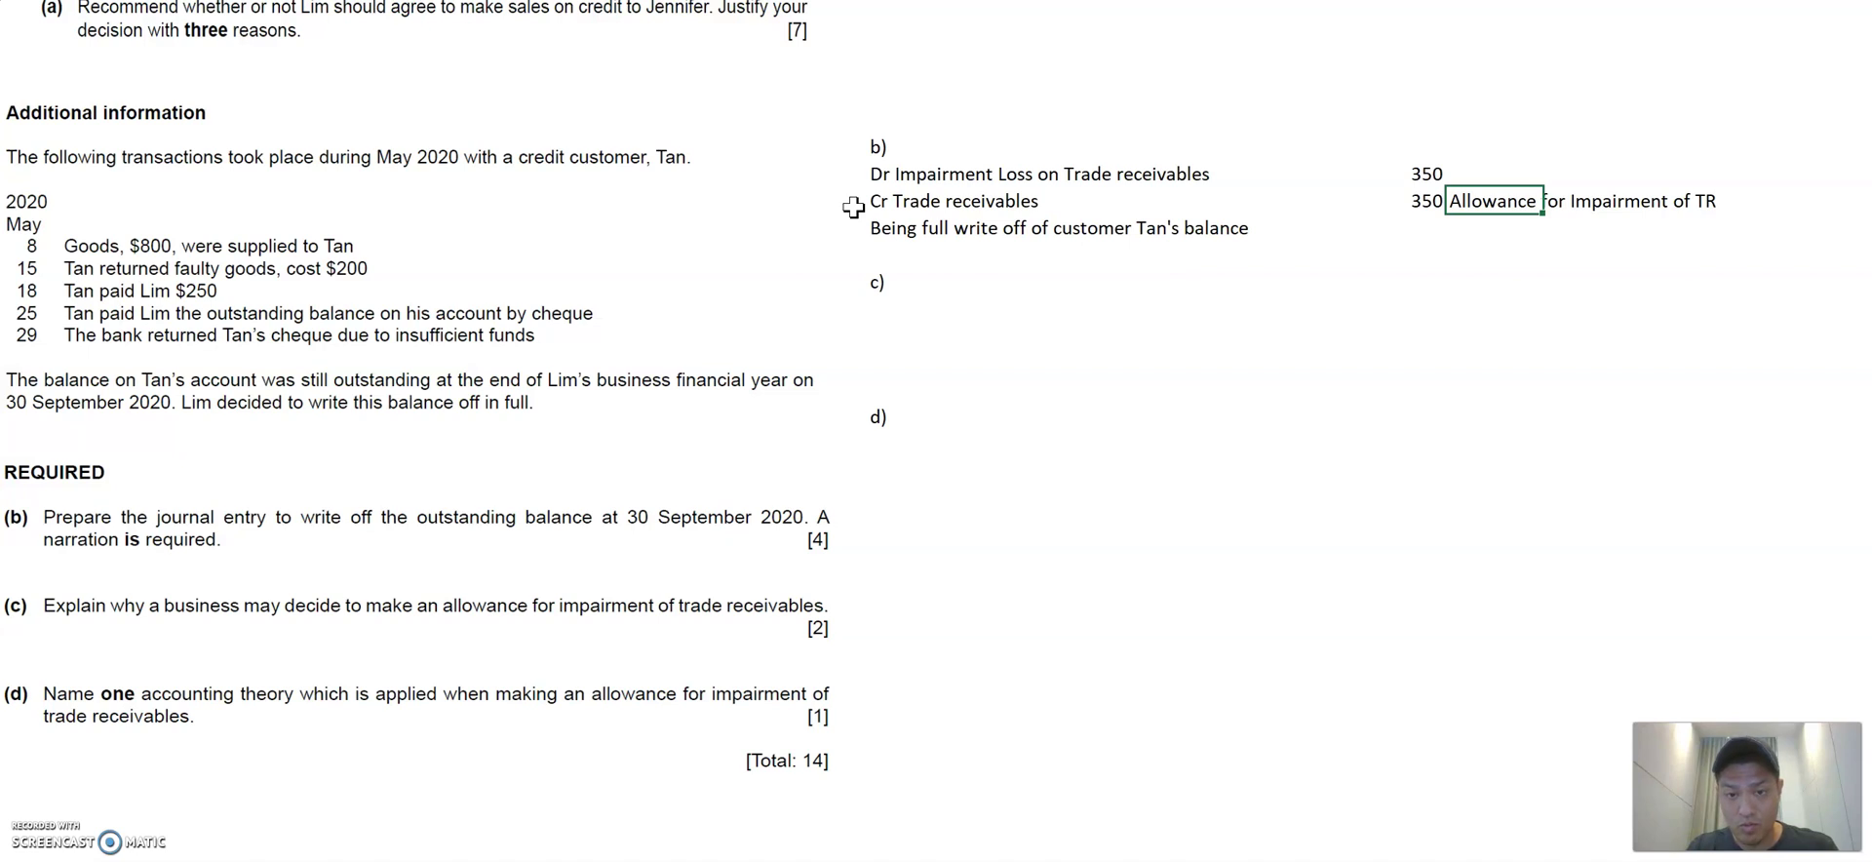
pyautogui.press('Delete')
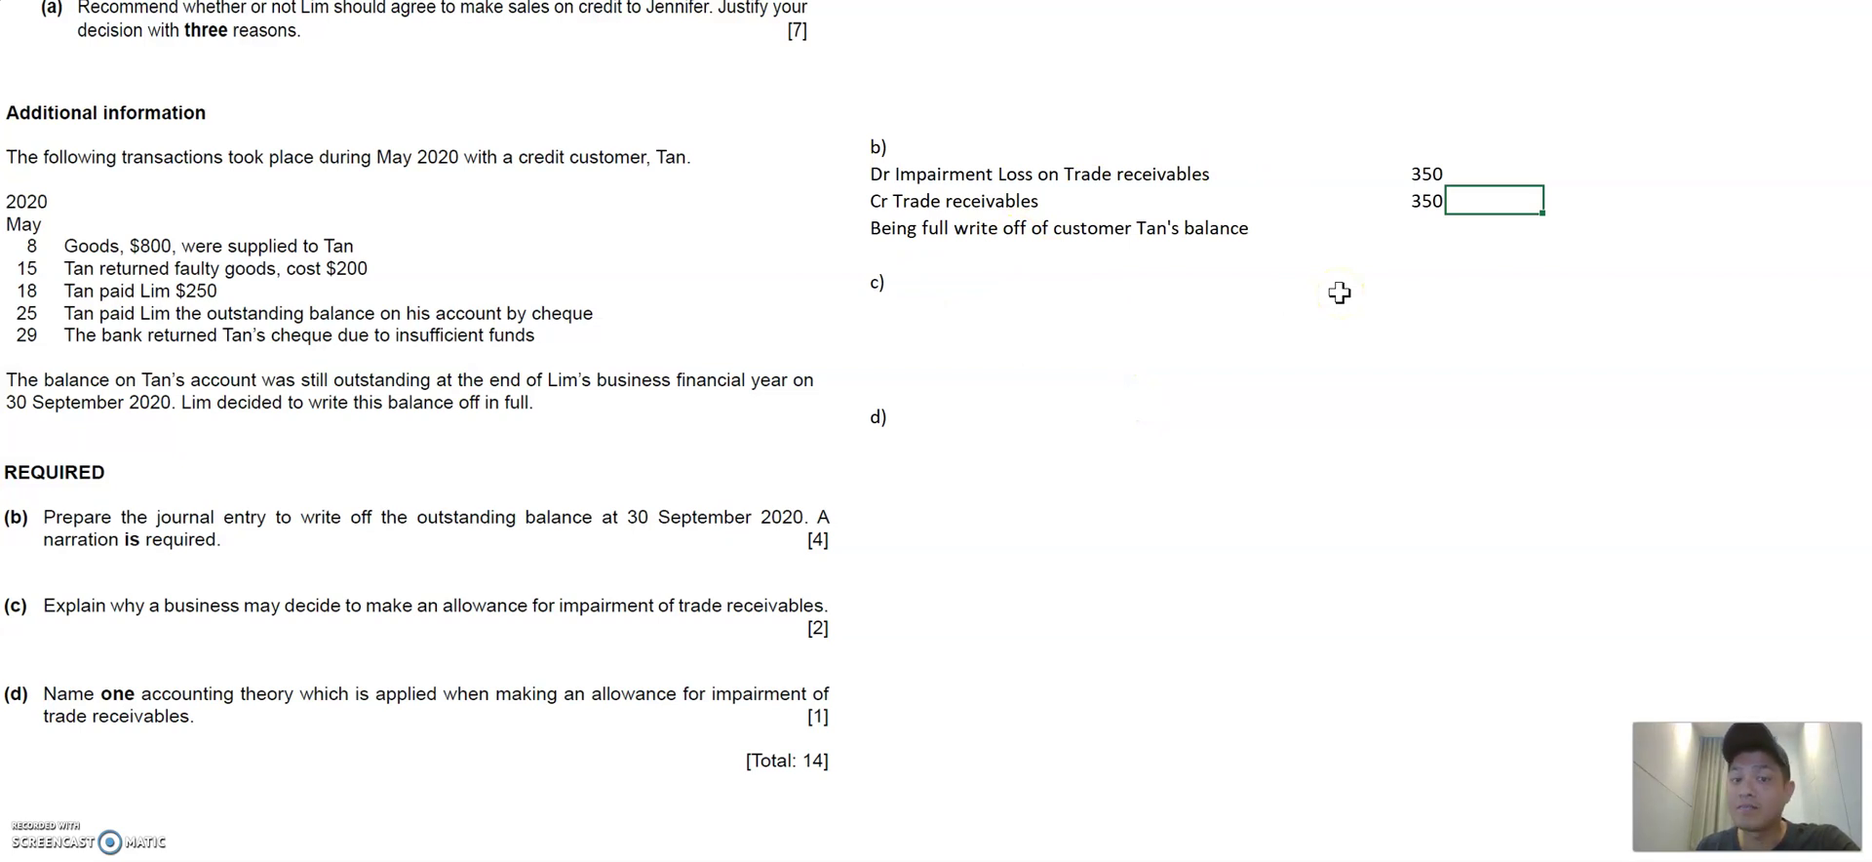
pyautogui.hotkey('ctrl', 'z')
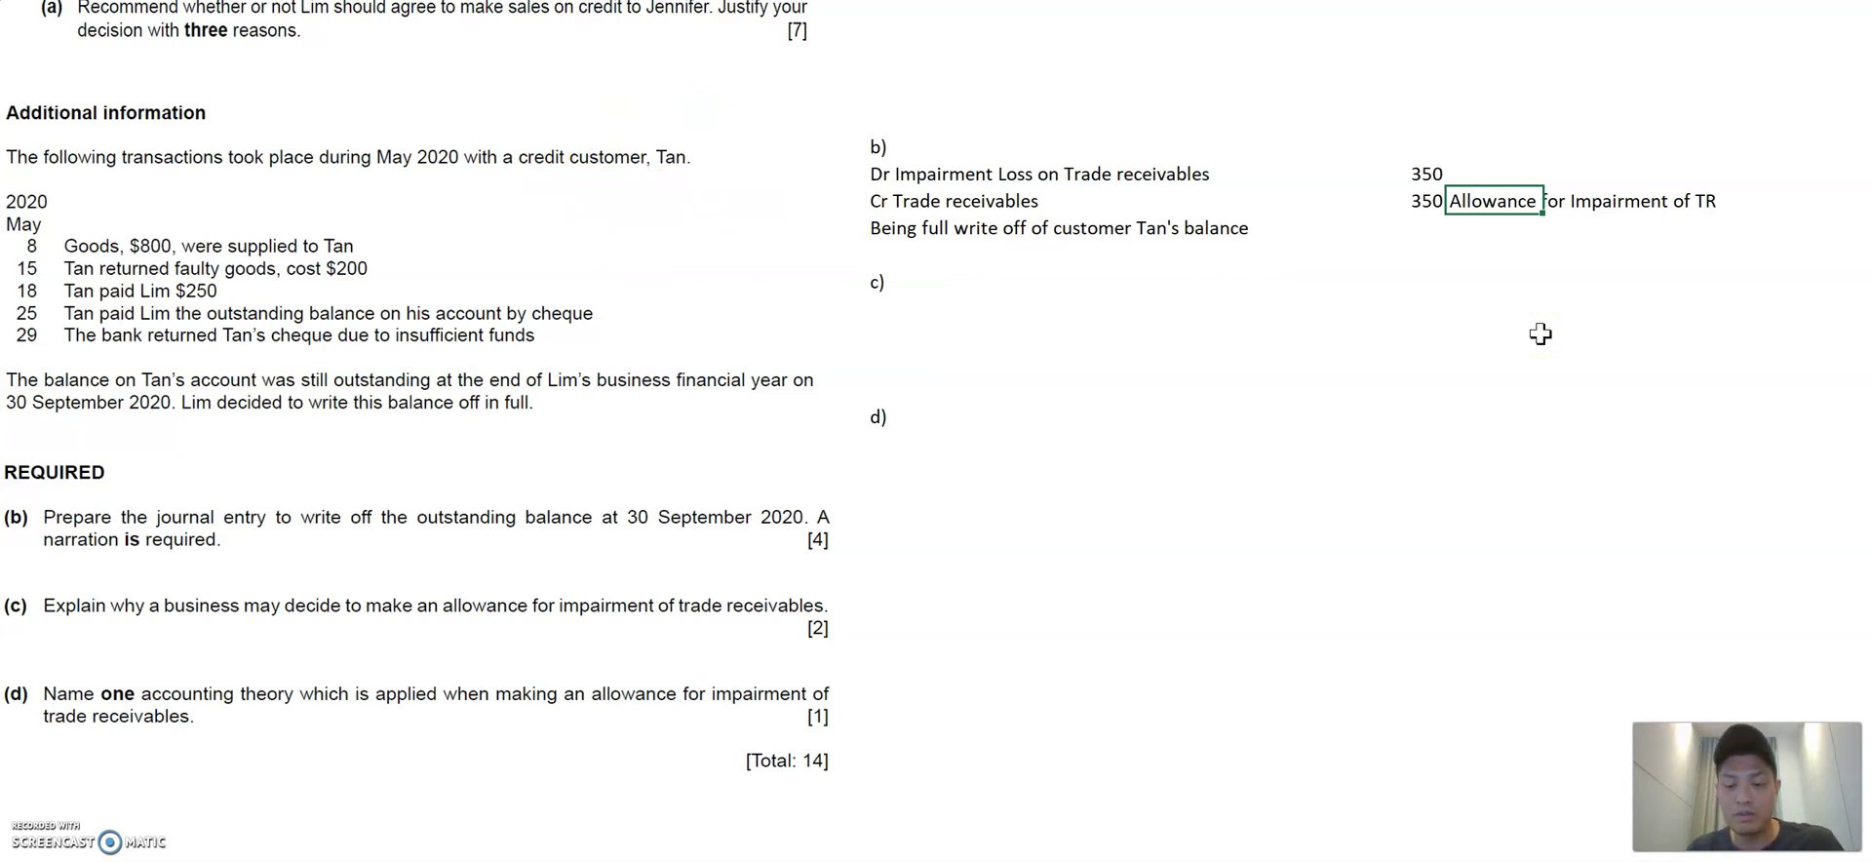
pyautogui.hotkey('ctrl', 'x')
pyautogui.press('Up')
pyautogui.hotkey('ctrl', 'v')
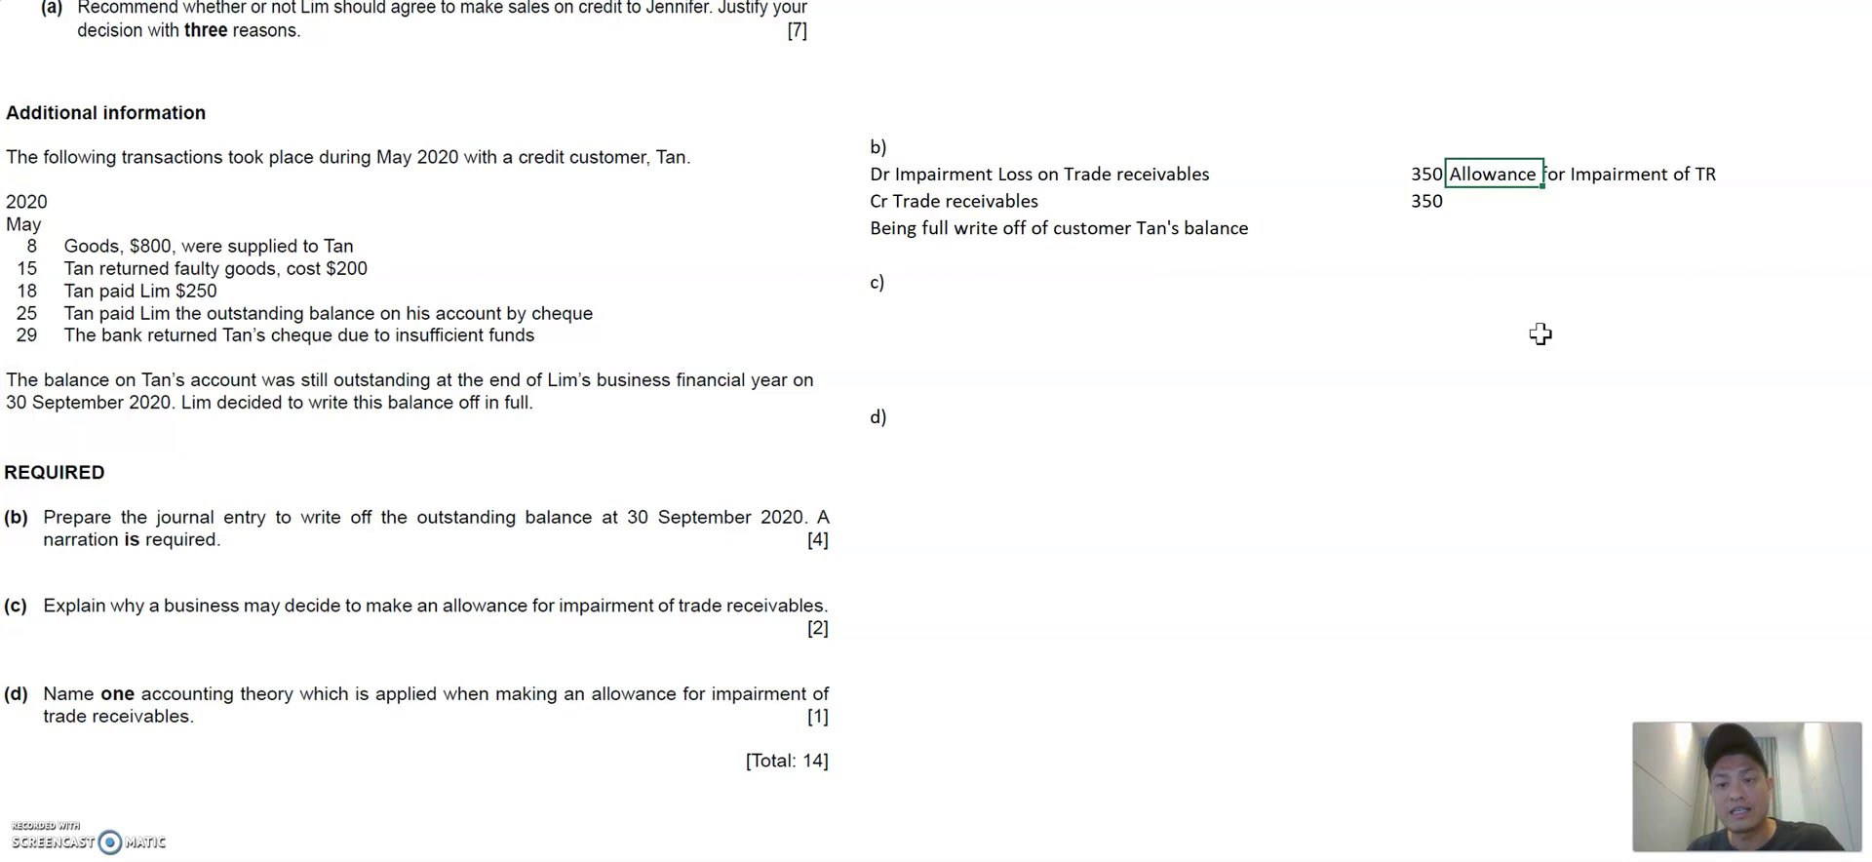
# Copy the "Cr Trade receivables" entry into the cell directly below the allowance note.
pyautogui.press('Down')
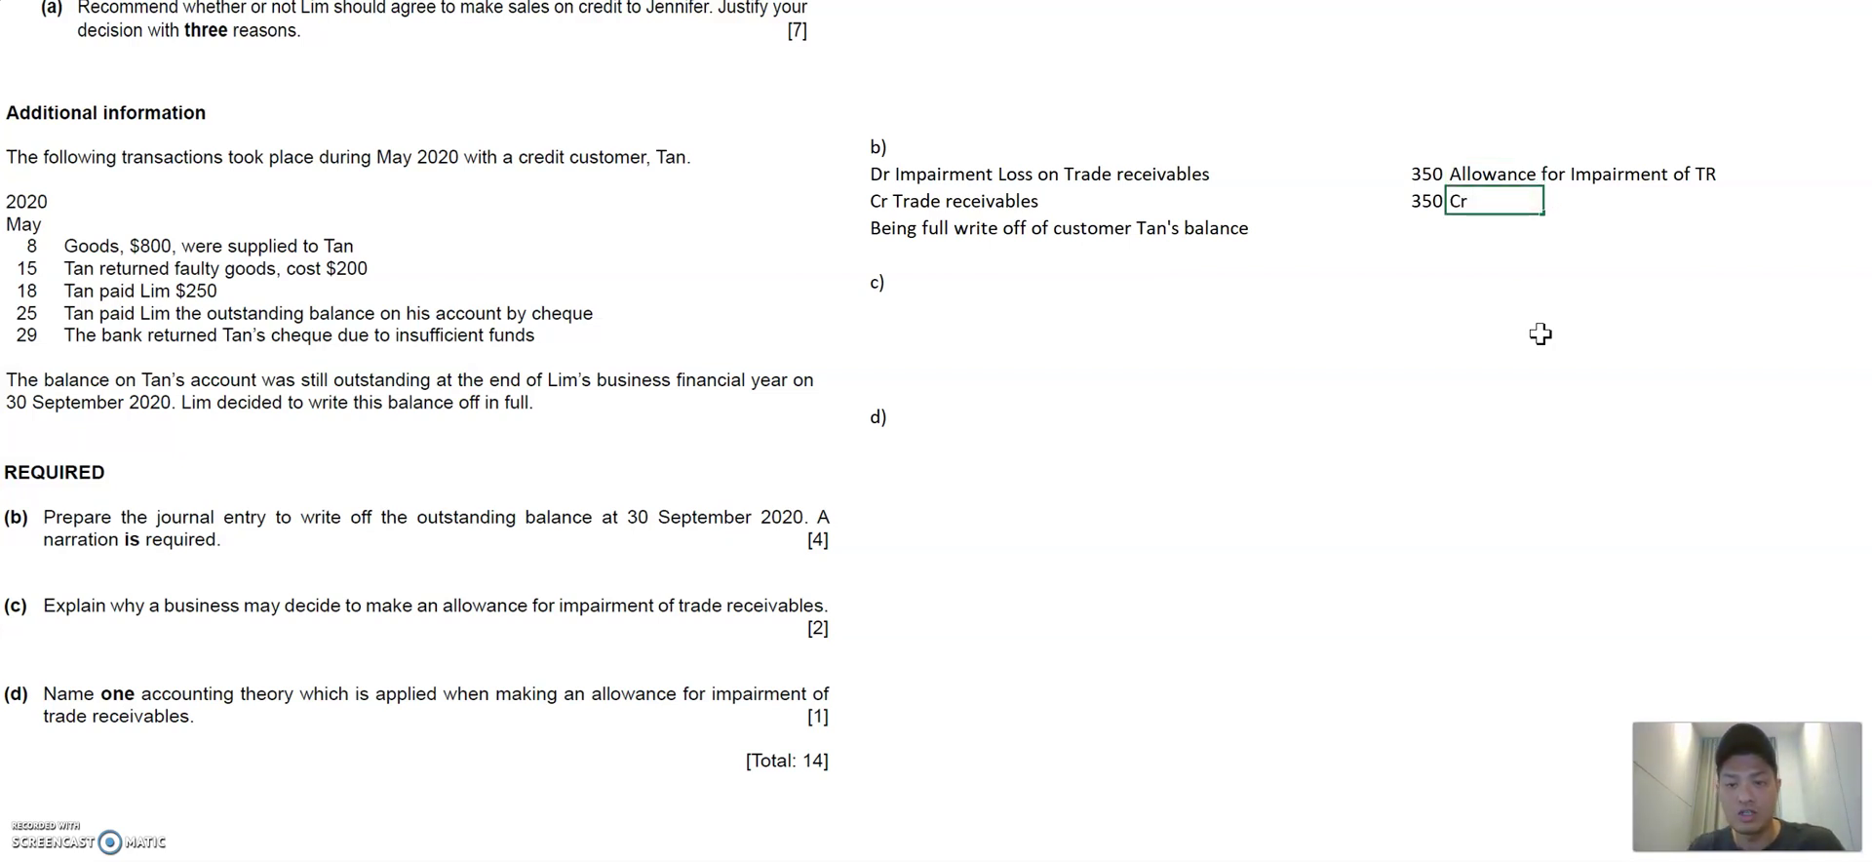
pyautogui.press('Left')
pyautogui.press('Left')
pyautogui.press('Left')
pyautogui.press('Left')
pyautogui.press('Left')
pyautogui.press('Left')
pyautogui.hotkey('ctrl', 'c')
pyautogui.press('Right')
pyautogui.press('Right')
pyautogui.press('Right')
pyautogui.press('Right')
pyautogui.press('Right')
pyautogui.hotkey('ctrl', 'v')
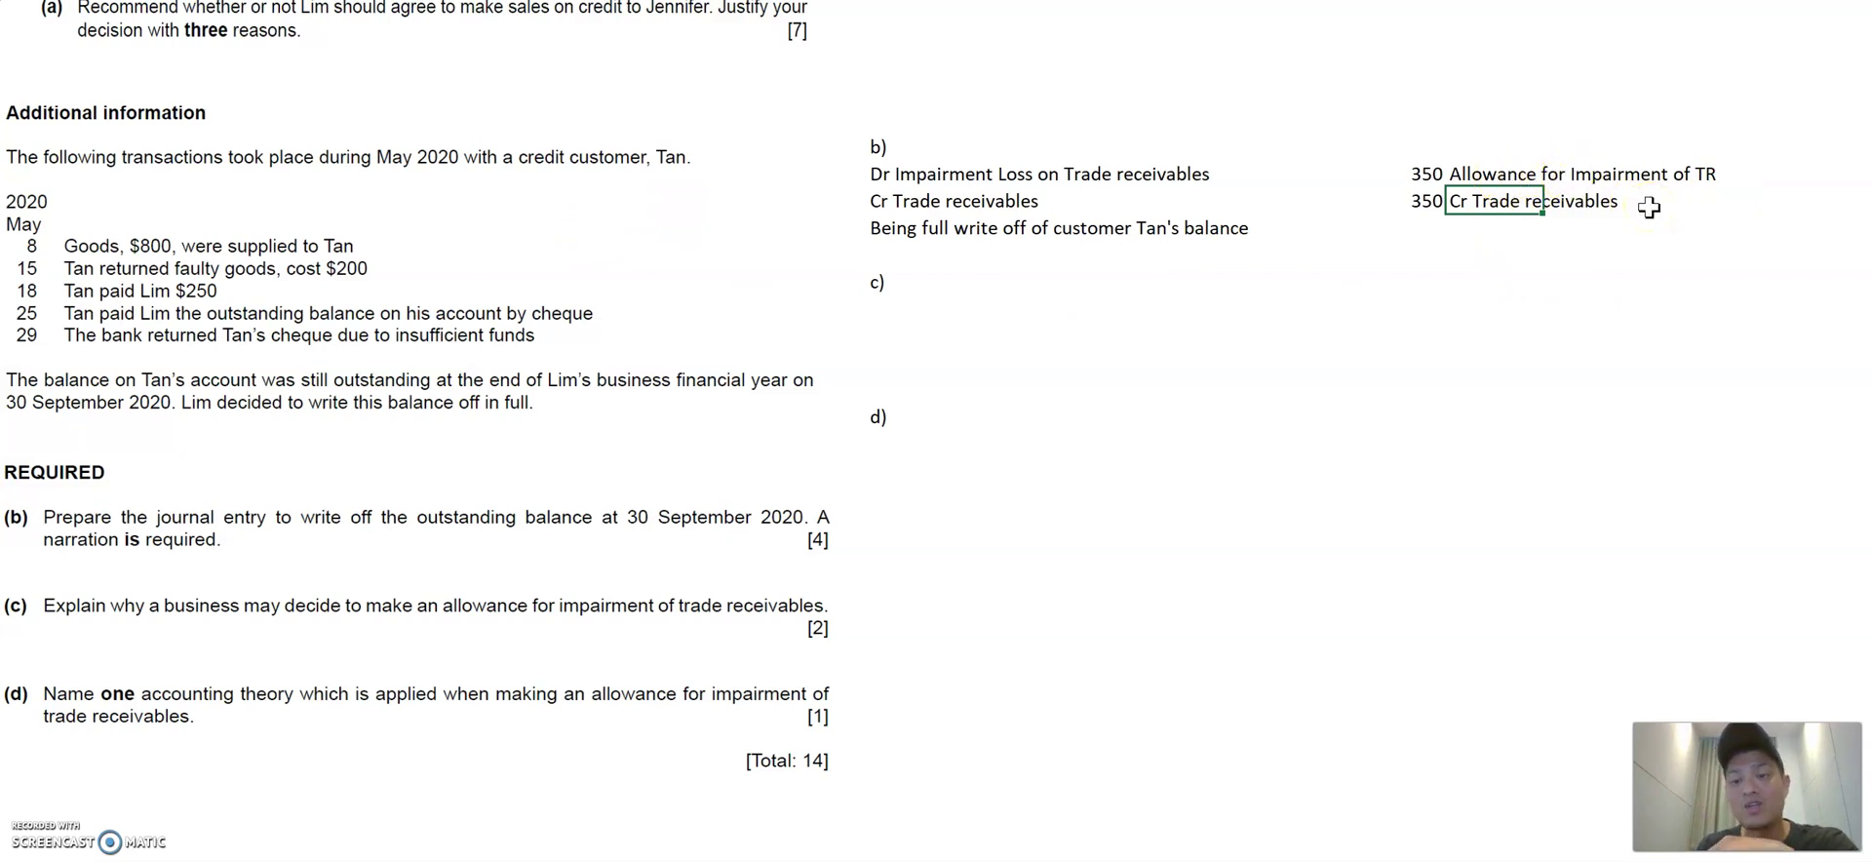
# Prefix the allowance note with "Dr" so it reads "Dr Allowance for Impairment of TR".
pyautogui.press('Up')
pyautogui.press('F2')
pyautogui.press('Home')
pyautogui.write('Dr')
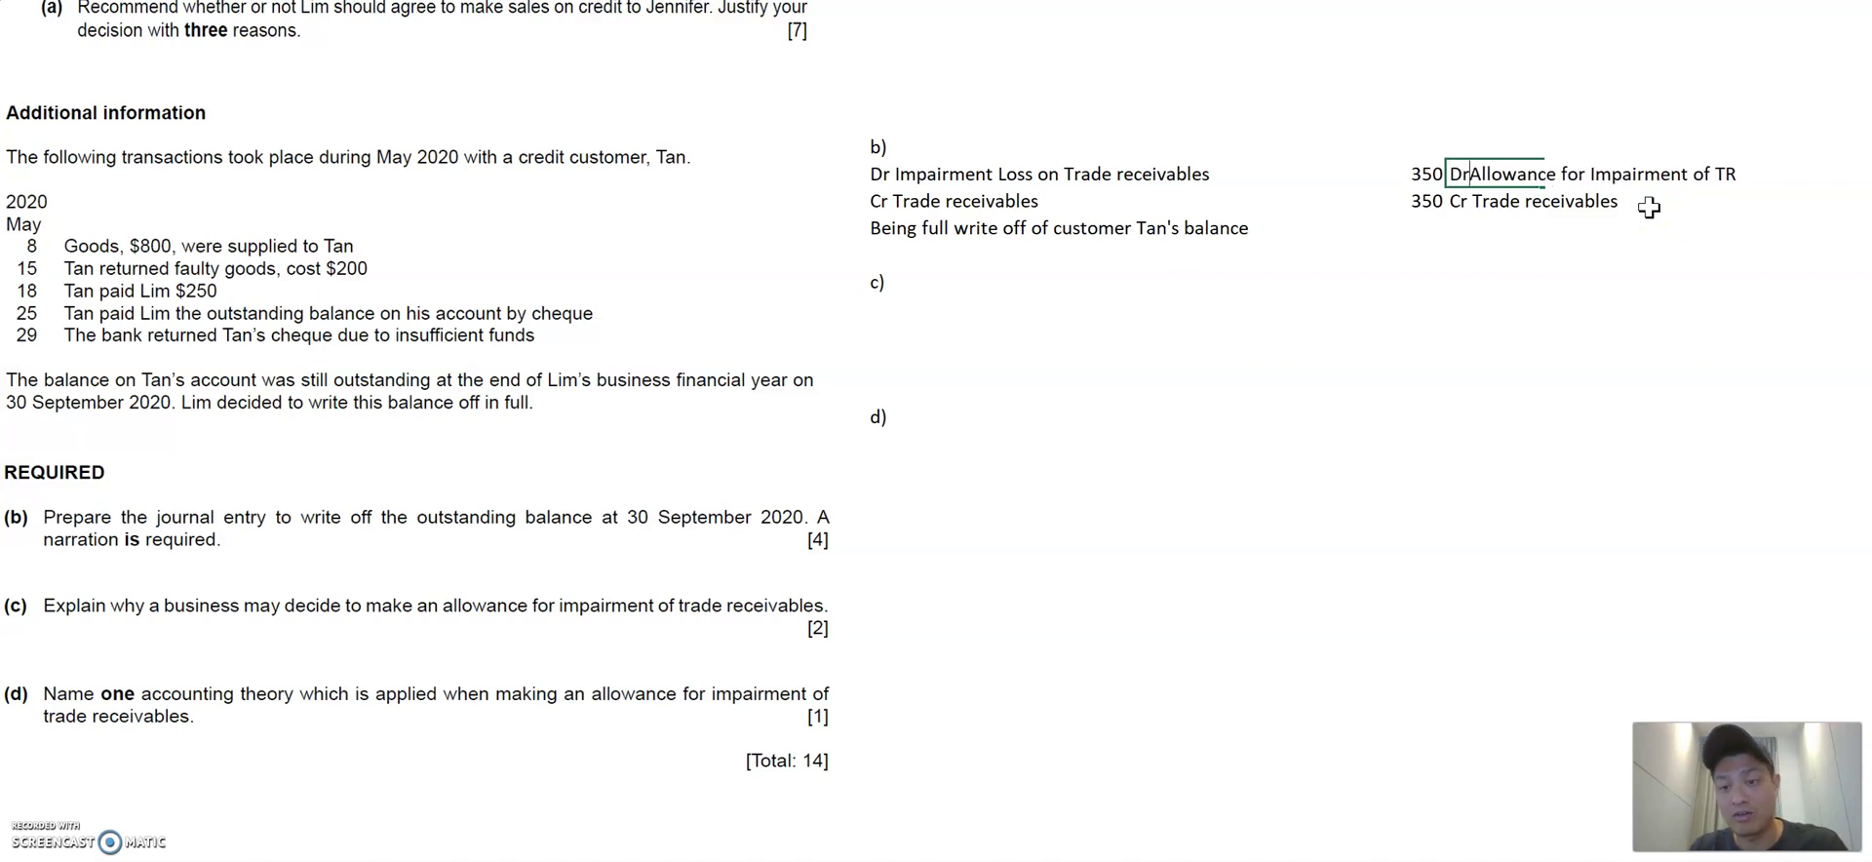
pyautogui.press('Return')
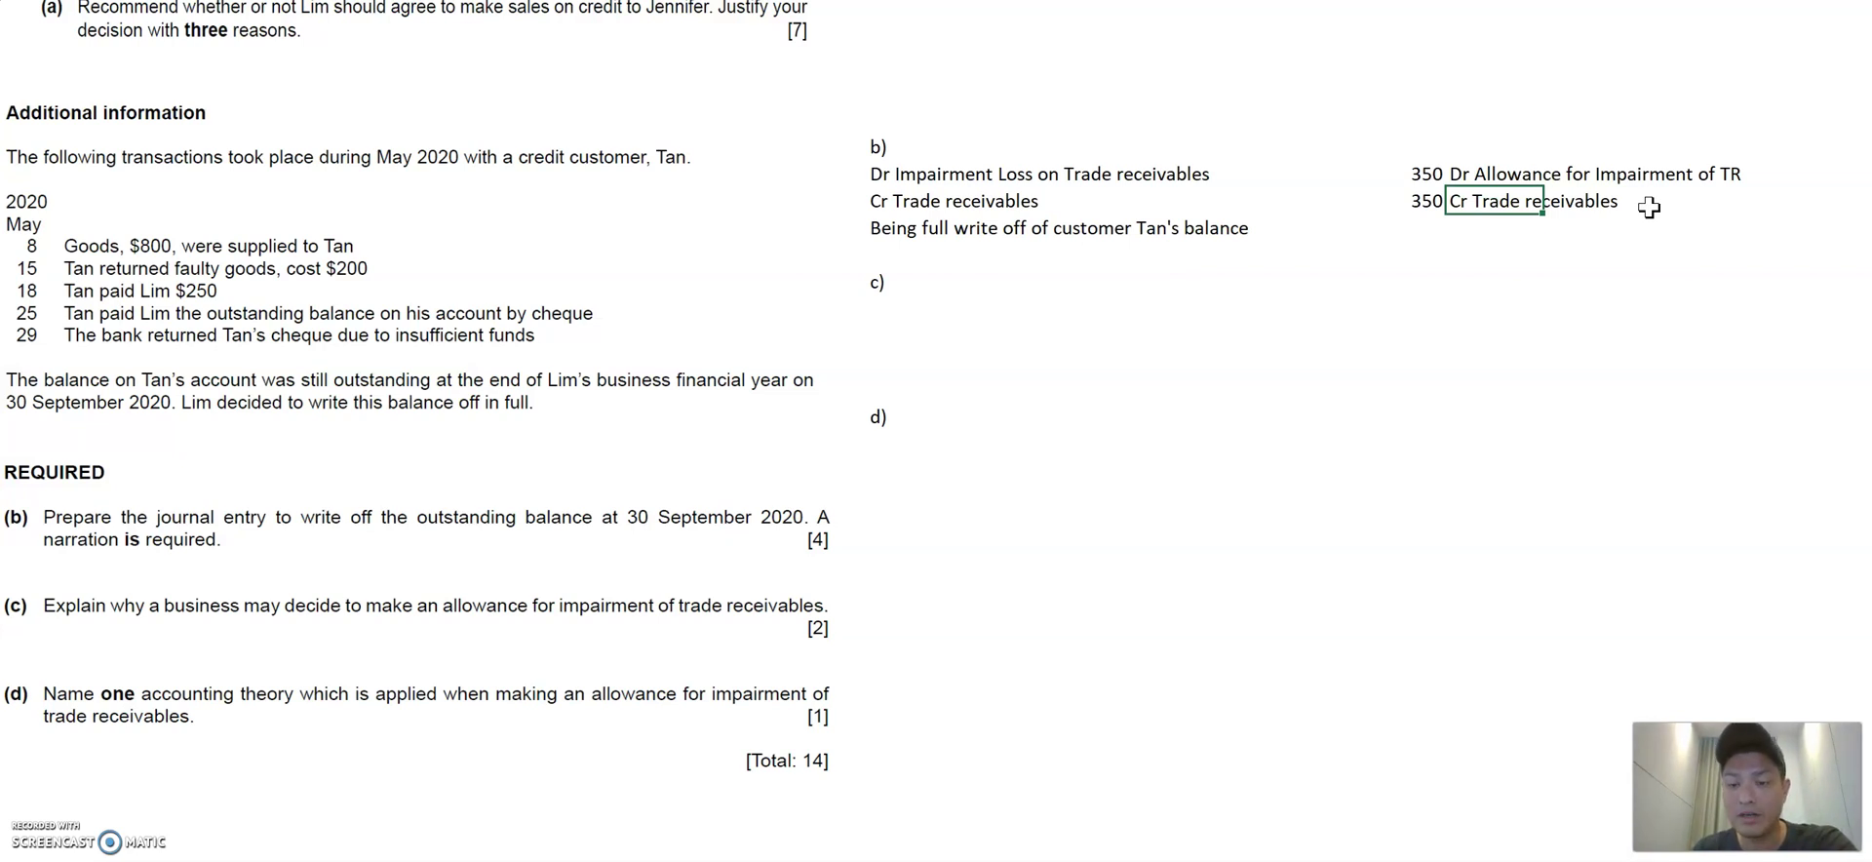
# Clear the two alternative journal lines, allowance and trade receivables, beside the part b) amounts.
pyautogui.press('Up')
pyautogui.hotkey('shift', 'Down')
pyautogui.press('Delete')
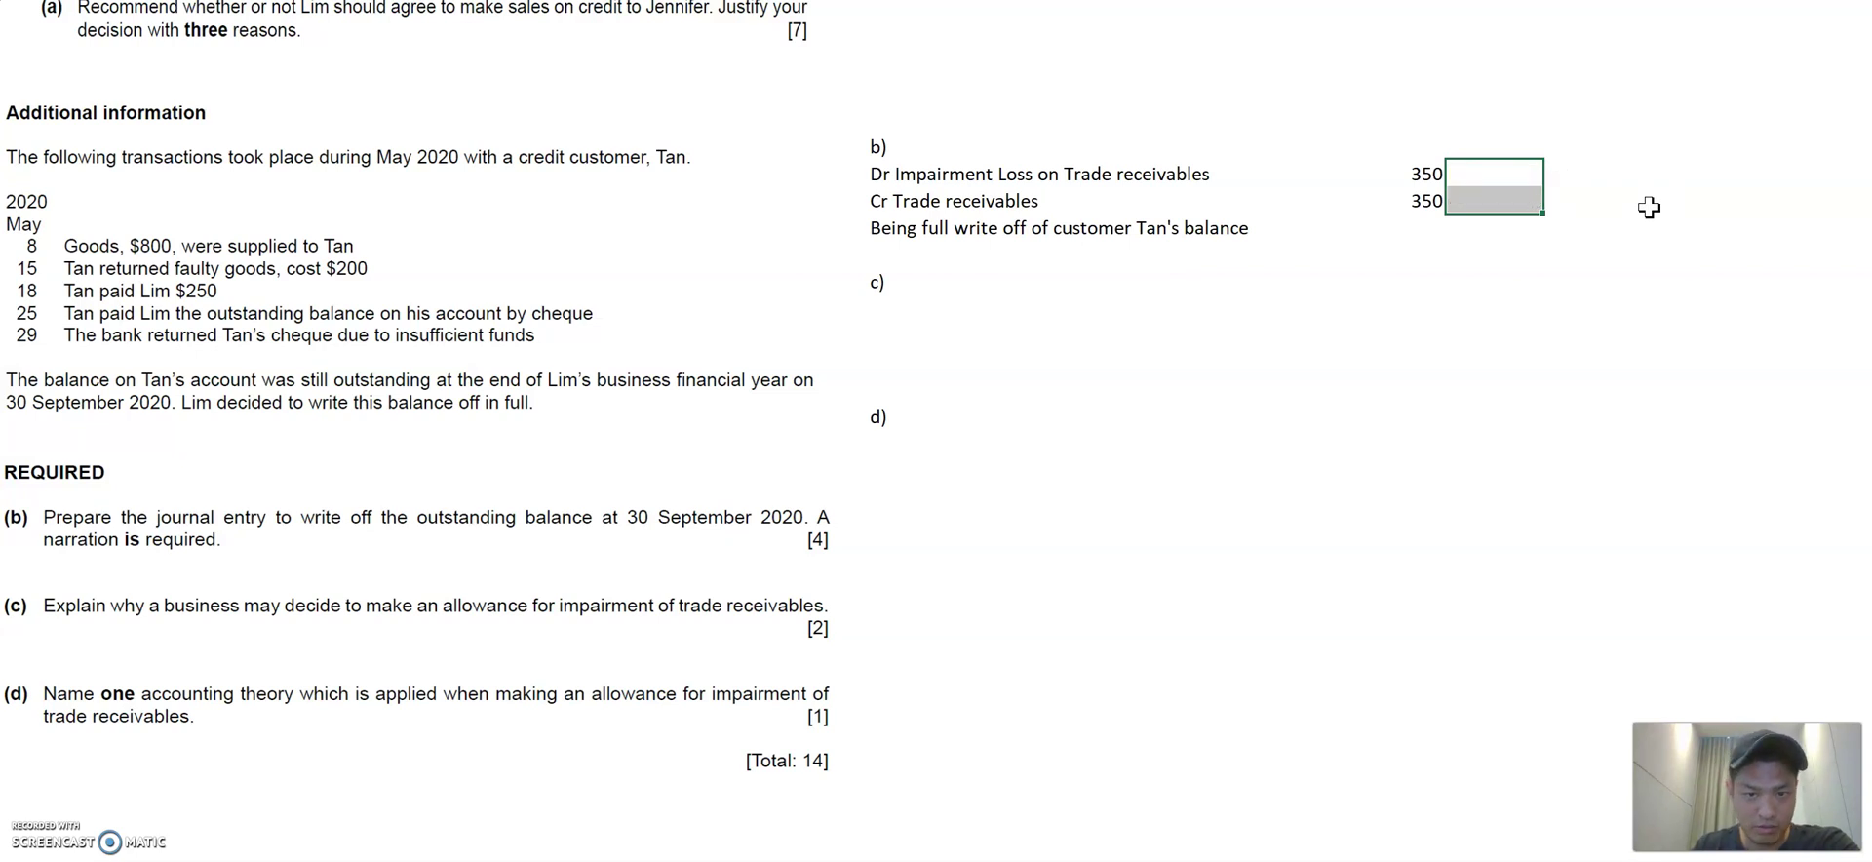
# Examine the formula behind the Dr Impairment Loss amount in part b), leaving it unedited.
pyautogui.press('Left')
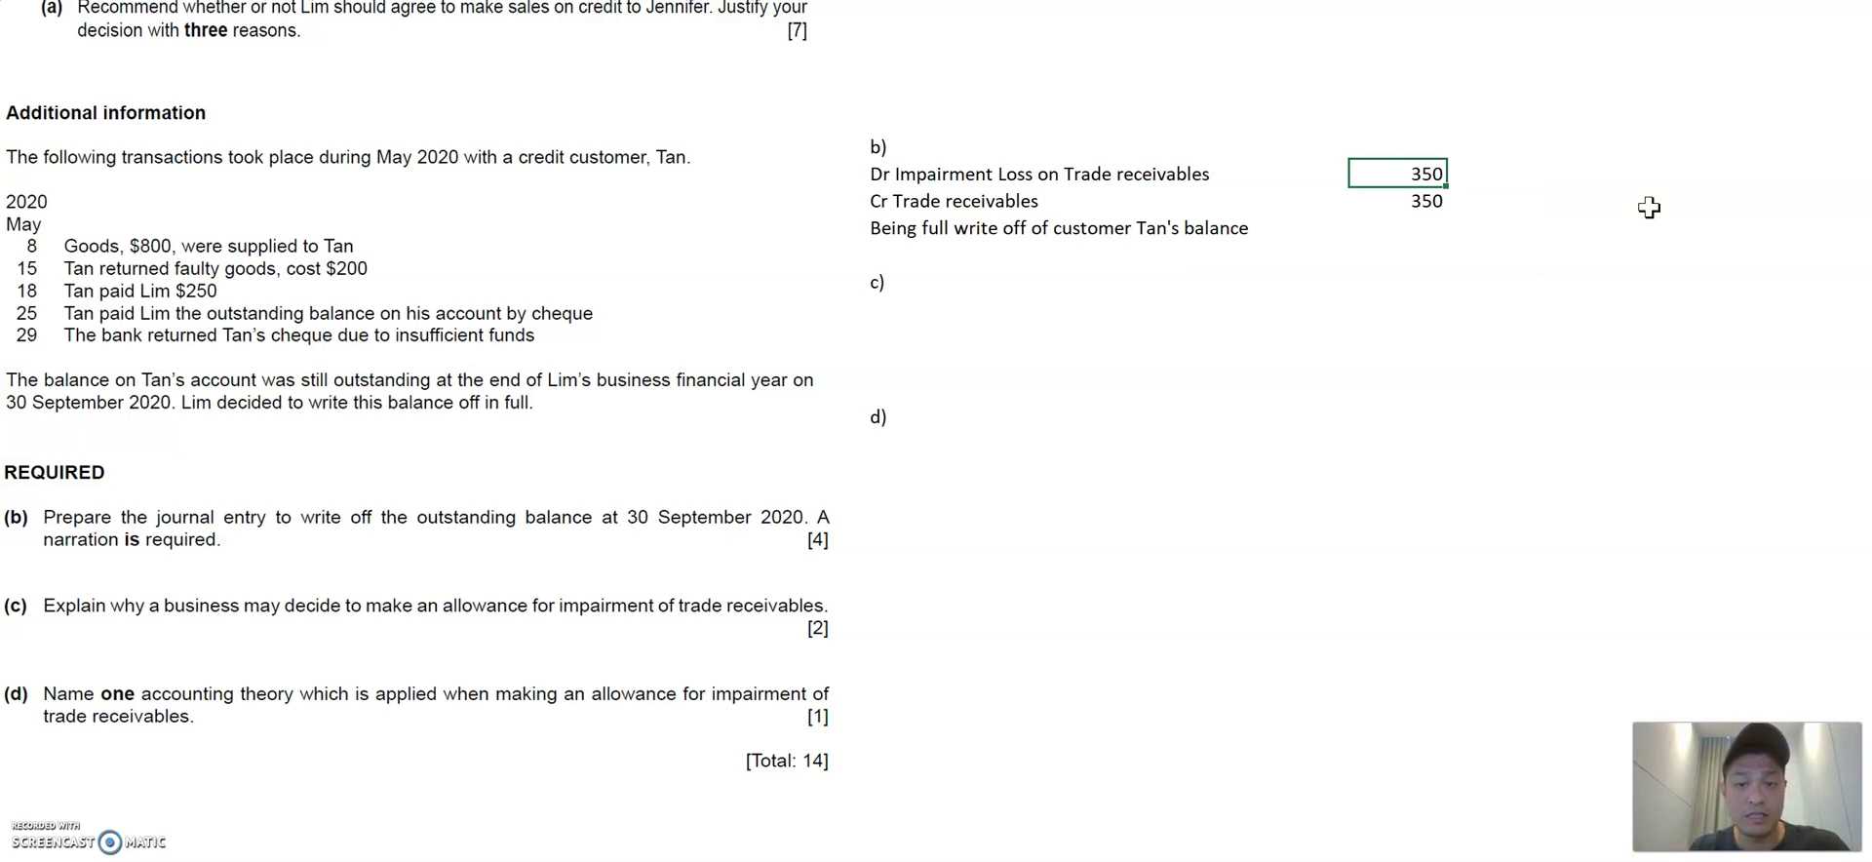
pyautogui.press('Right')
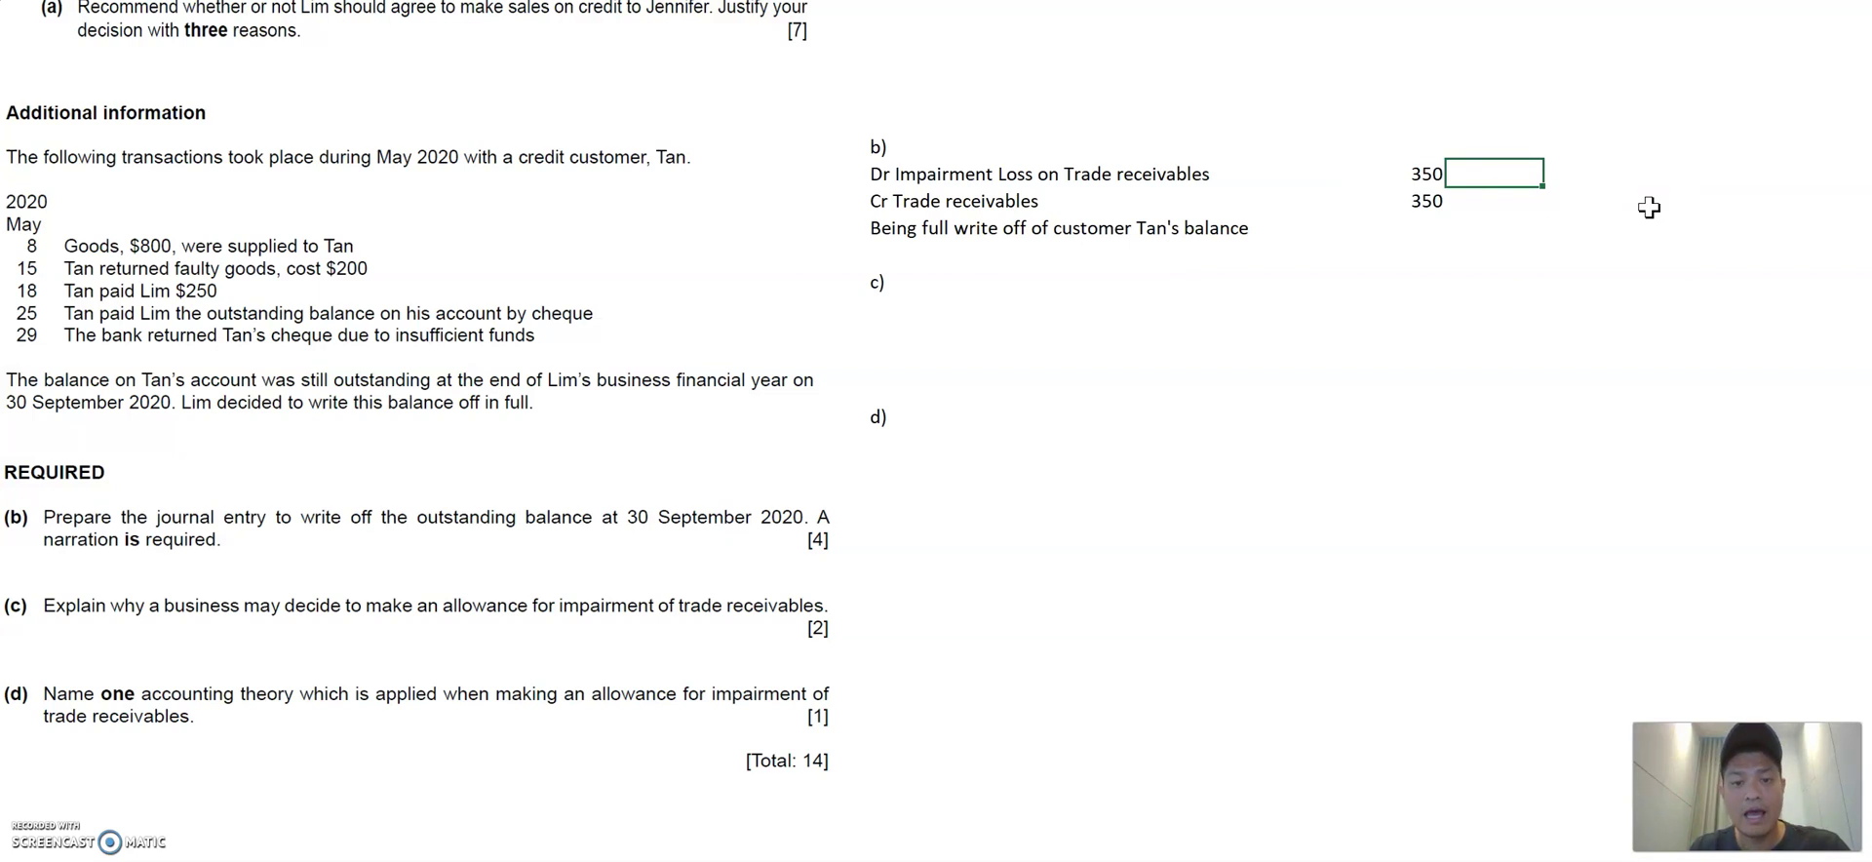
pyautogui.press('Down')
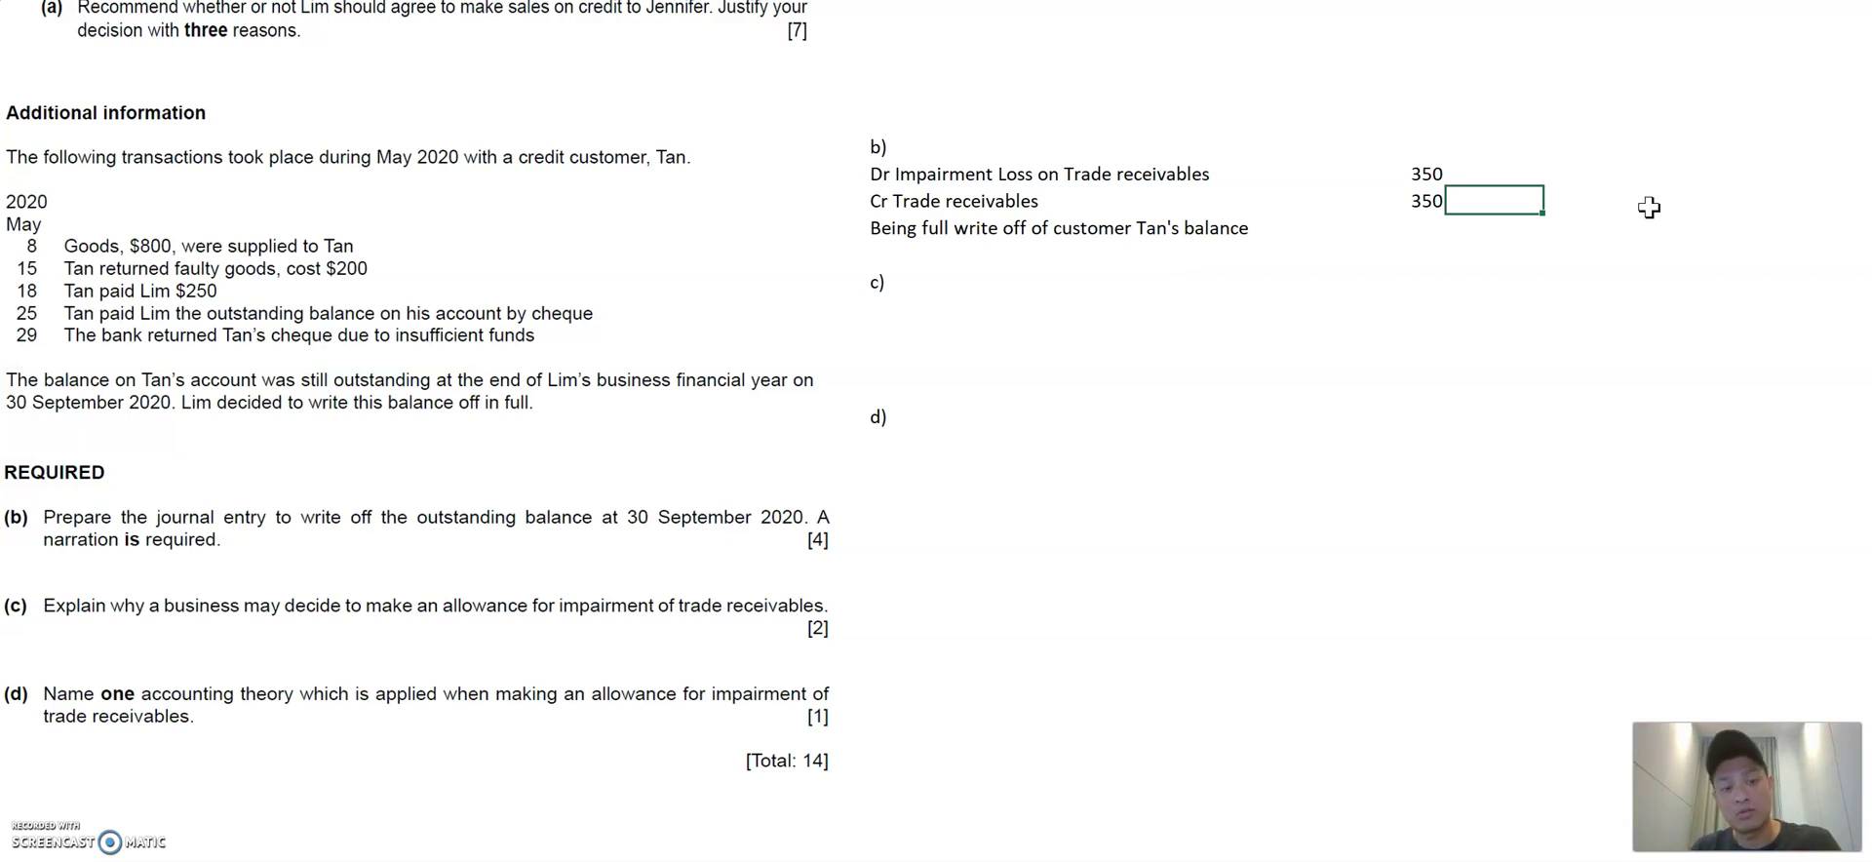
pyautogui.press('Left')
pyautogui.press('Up')
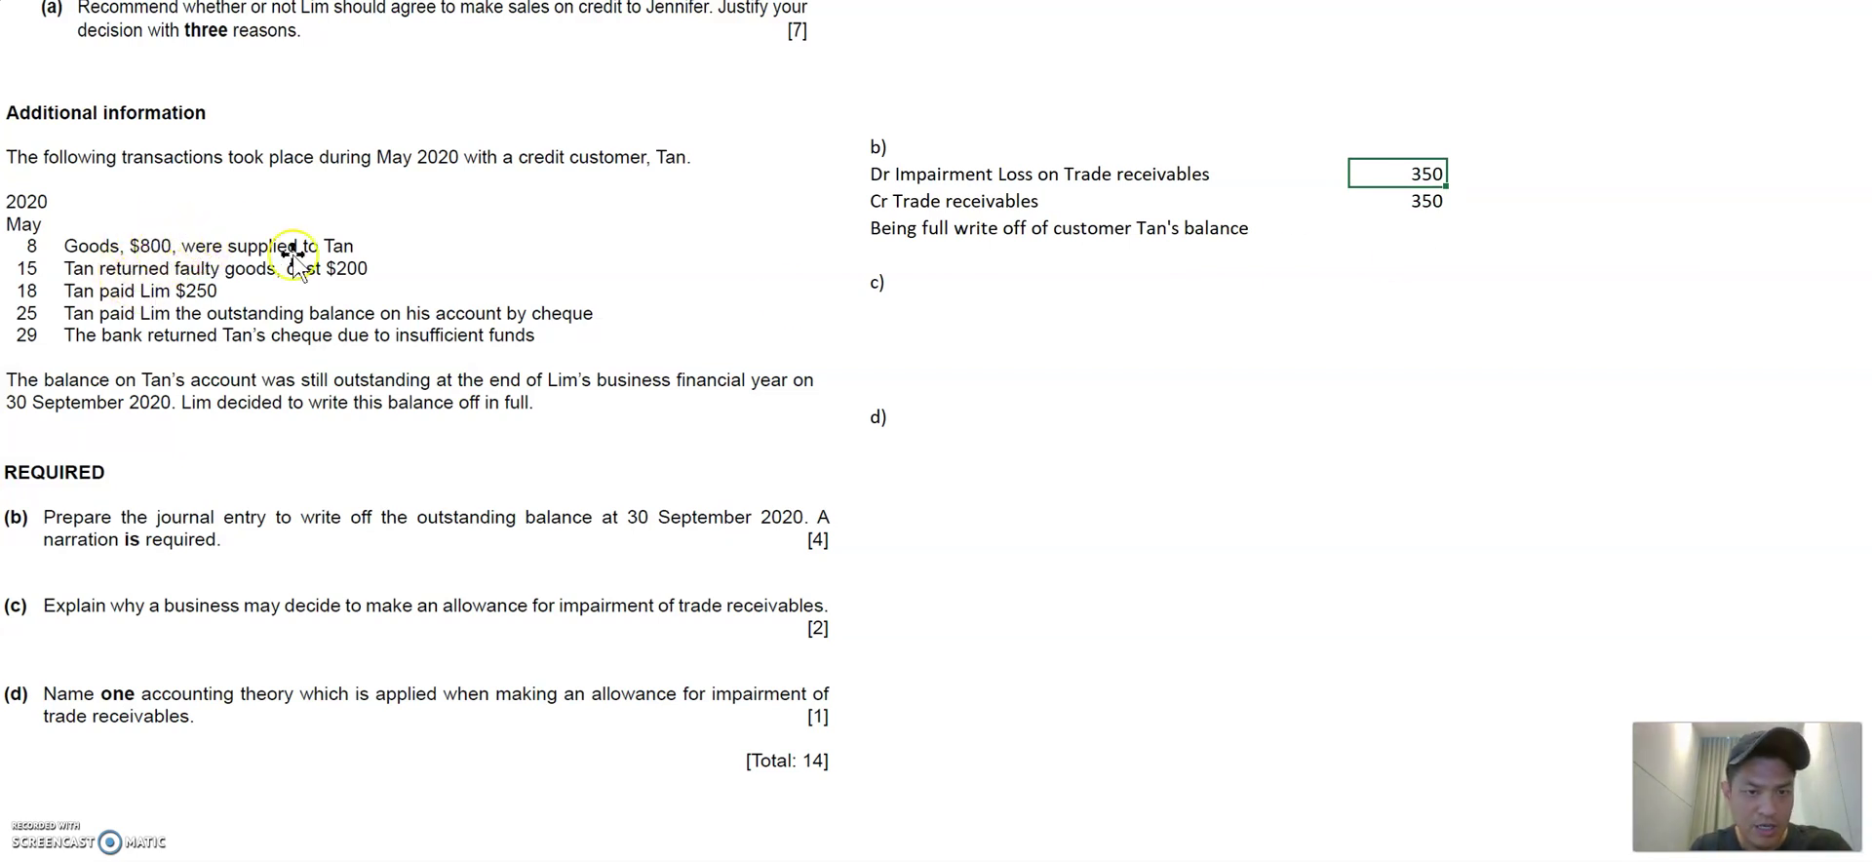
pyautogui.press('F2')
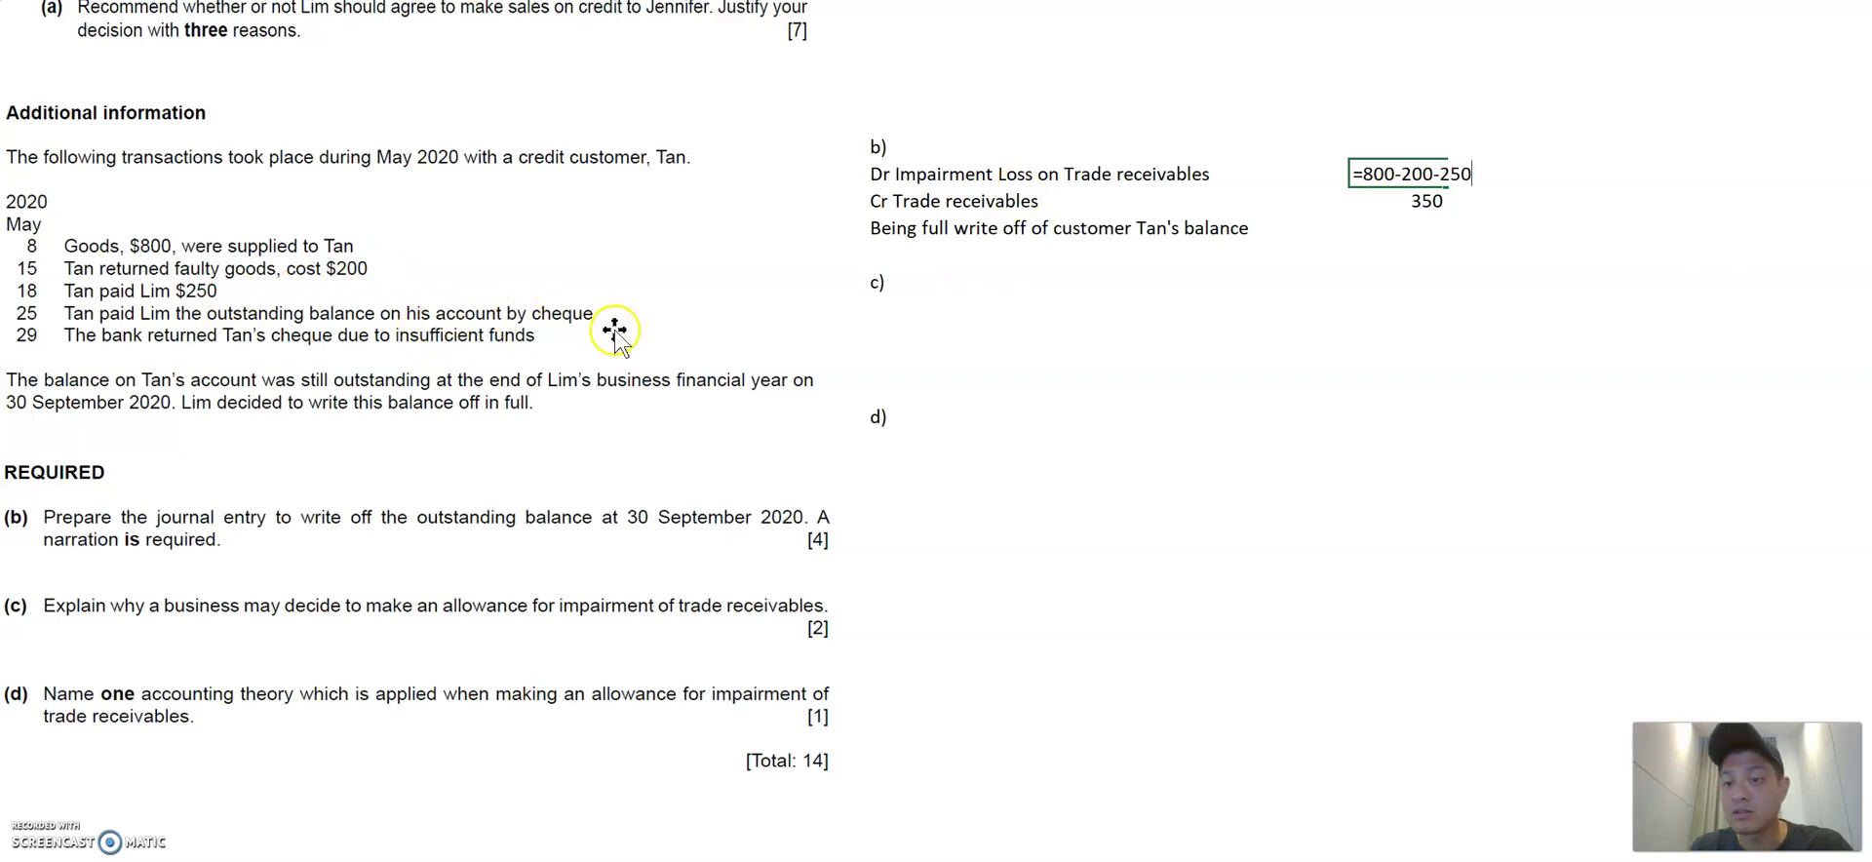
pyautogui.hotkey('ctrl', 'Return')
pyautogui.press('Down')
pyautogui.press('Down')
pyautogui.press('Down')
pyautogui.press('Down')
pyautogui.press('Down')
pyautogui.press('Left')
pyautogui.press('Right')
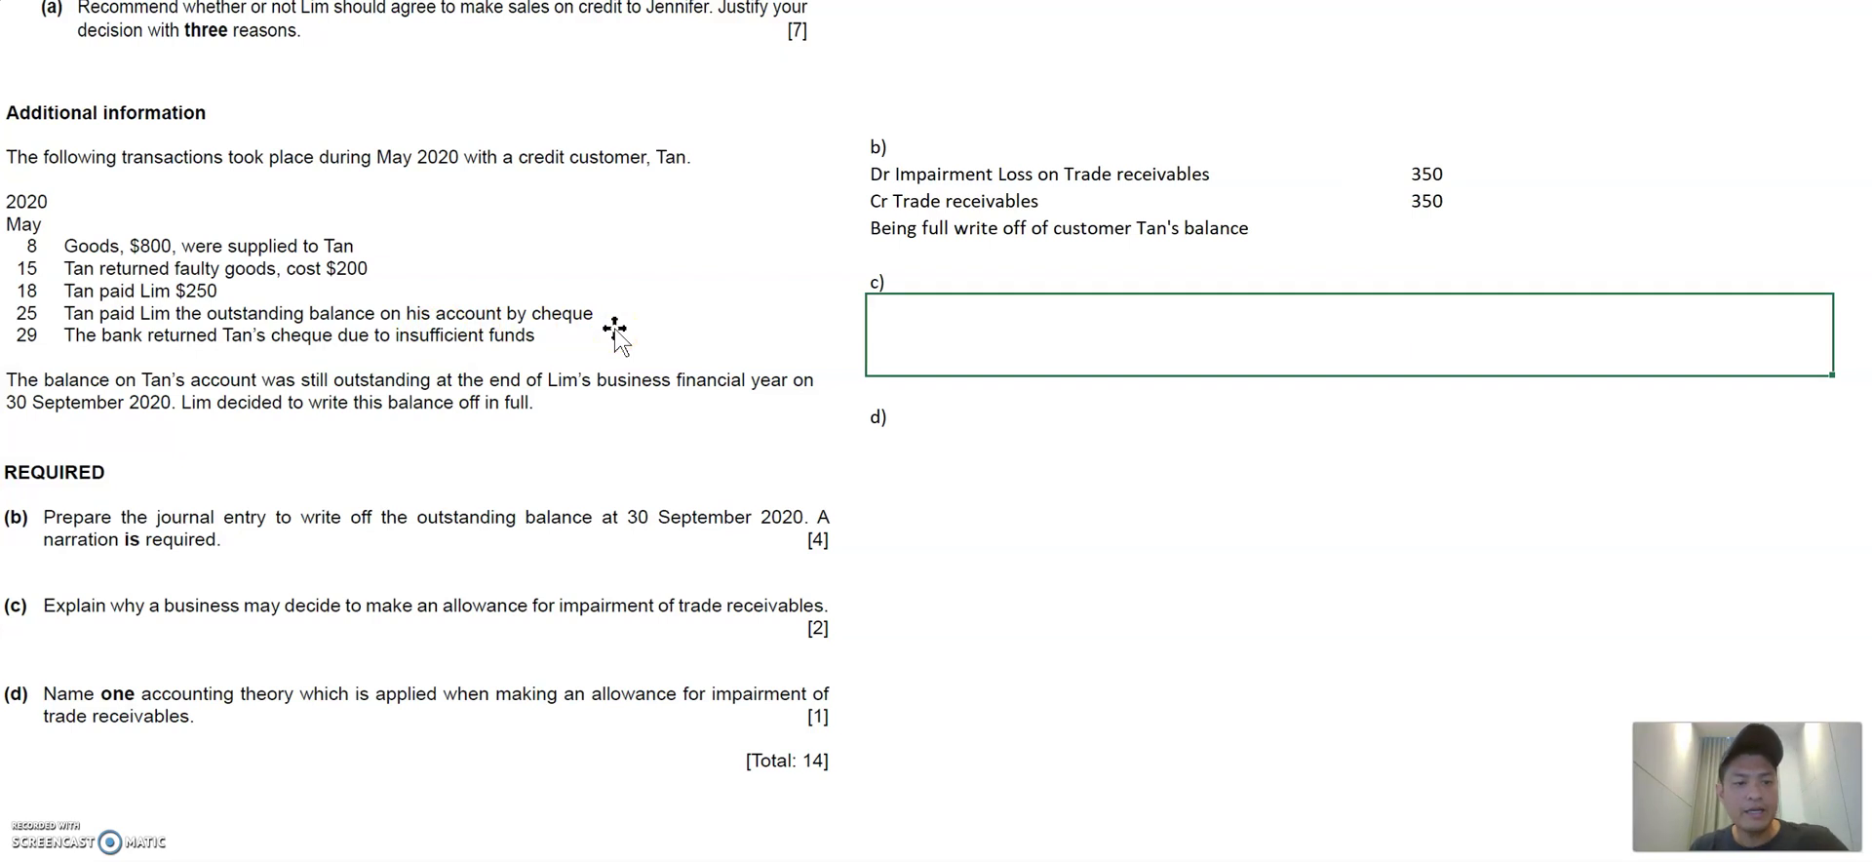
pyautogui.click(250, 625)
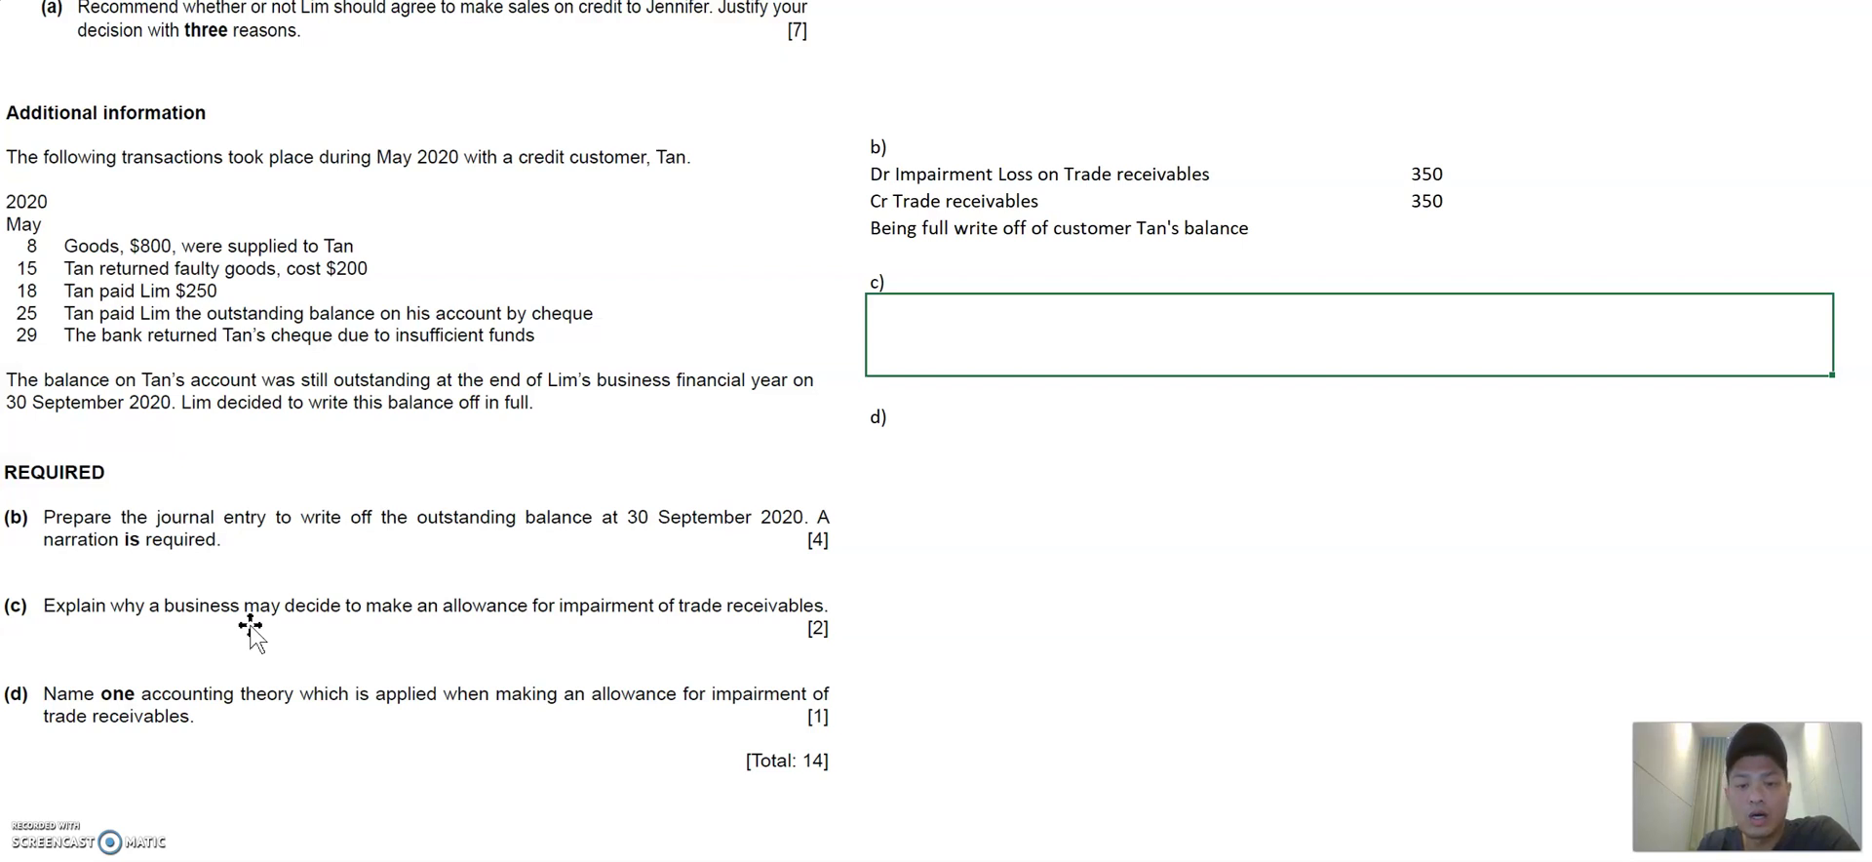
# Copy the "Dr Impairment Loss on Trade receivables" entry into the empty cell beside its amount in part b).
pyautogui.press('Down')
pyautogui.press('Up')
pyautogui.press('Up')
pyautogui.press('Up')
pyautogui.press('Right')
pyautogui.press('Right')
pyautogui.press('Right')
pyautogui.press('Right')
pyautogui.press('Right')
pyautogui.press('Right')
pyautogui.press('Right')
pyautogui.press('Up')
pyautogui.press('Up')
pyautogui.press('Up')
pyautogui.press('Left')
pyautogui.press('Left')
pyautogui.press('Left')
pyautogui.press('Left')
pyautogui.press('Left')
pyautogui.press('Left')
pyautogui.press('Left')
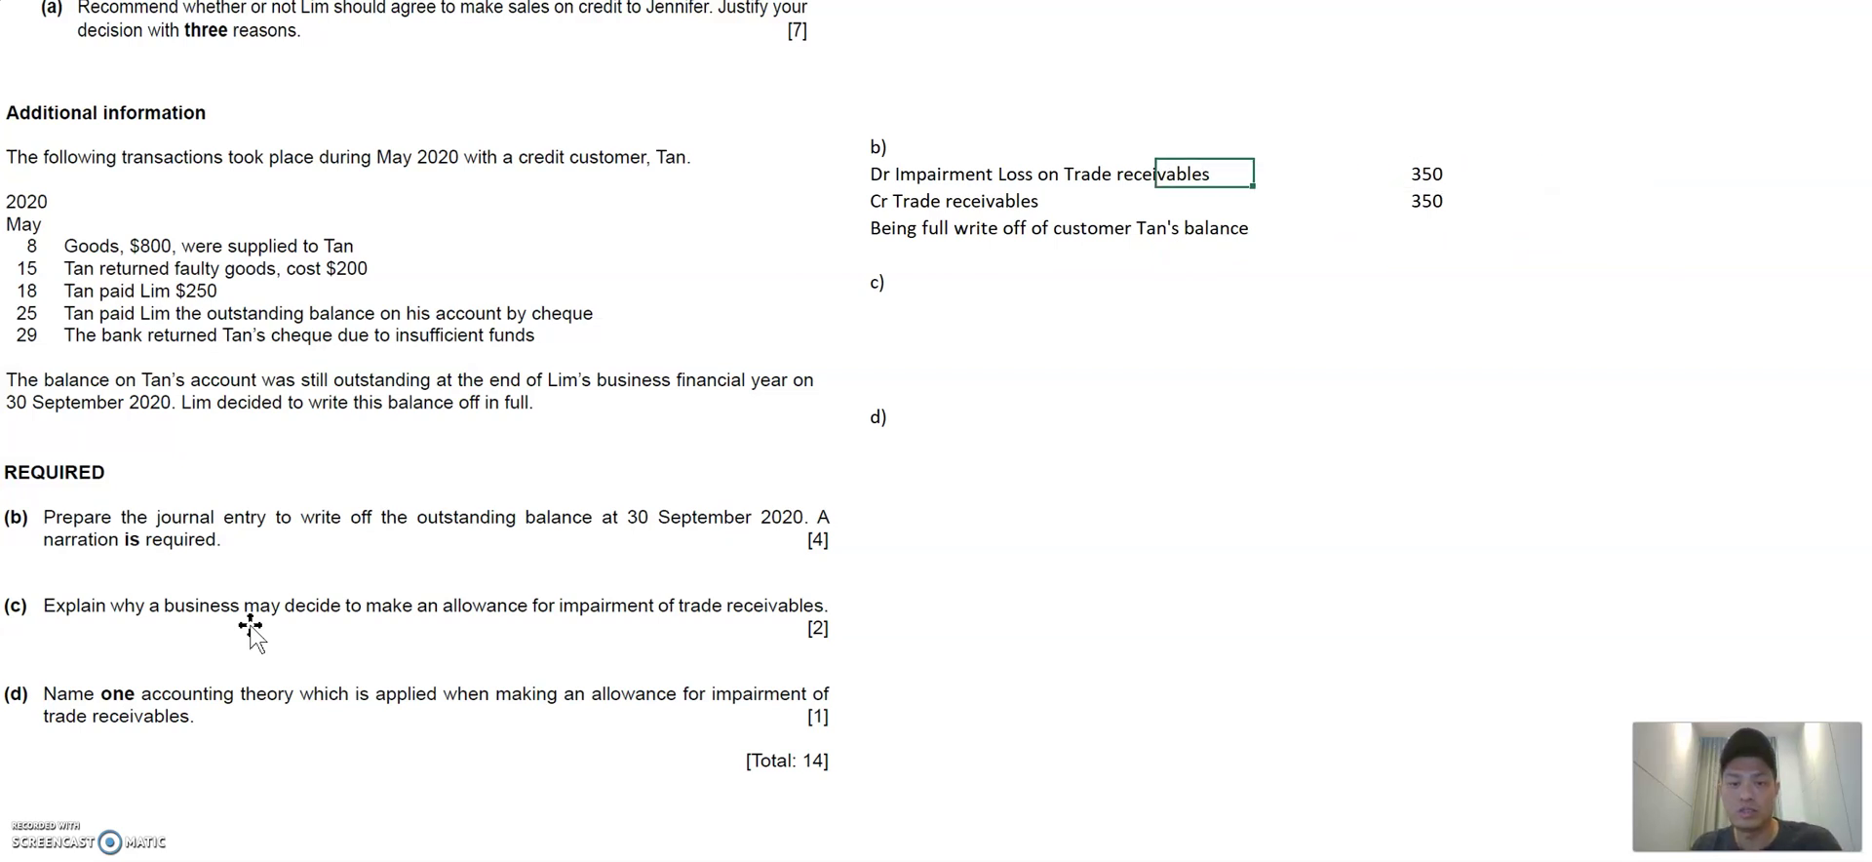
pyautogui.hotkey('ctrl', 'c')
pyautogui.press('Right')
pyautogui.press('Right')
pyautogui.press('Right')
pyautogui.press('Right')
pyautogui.press('Right')
pyautogui.press('Left')
pyautogui.hotkey('ctrl', 'v')
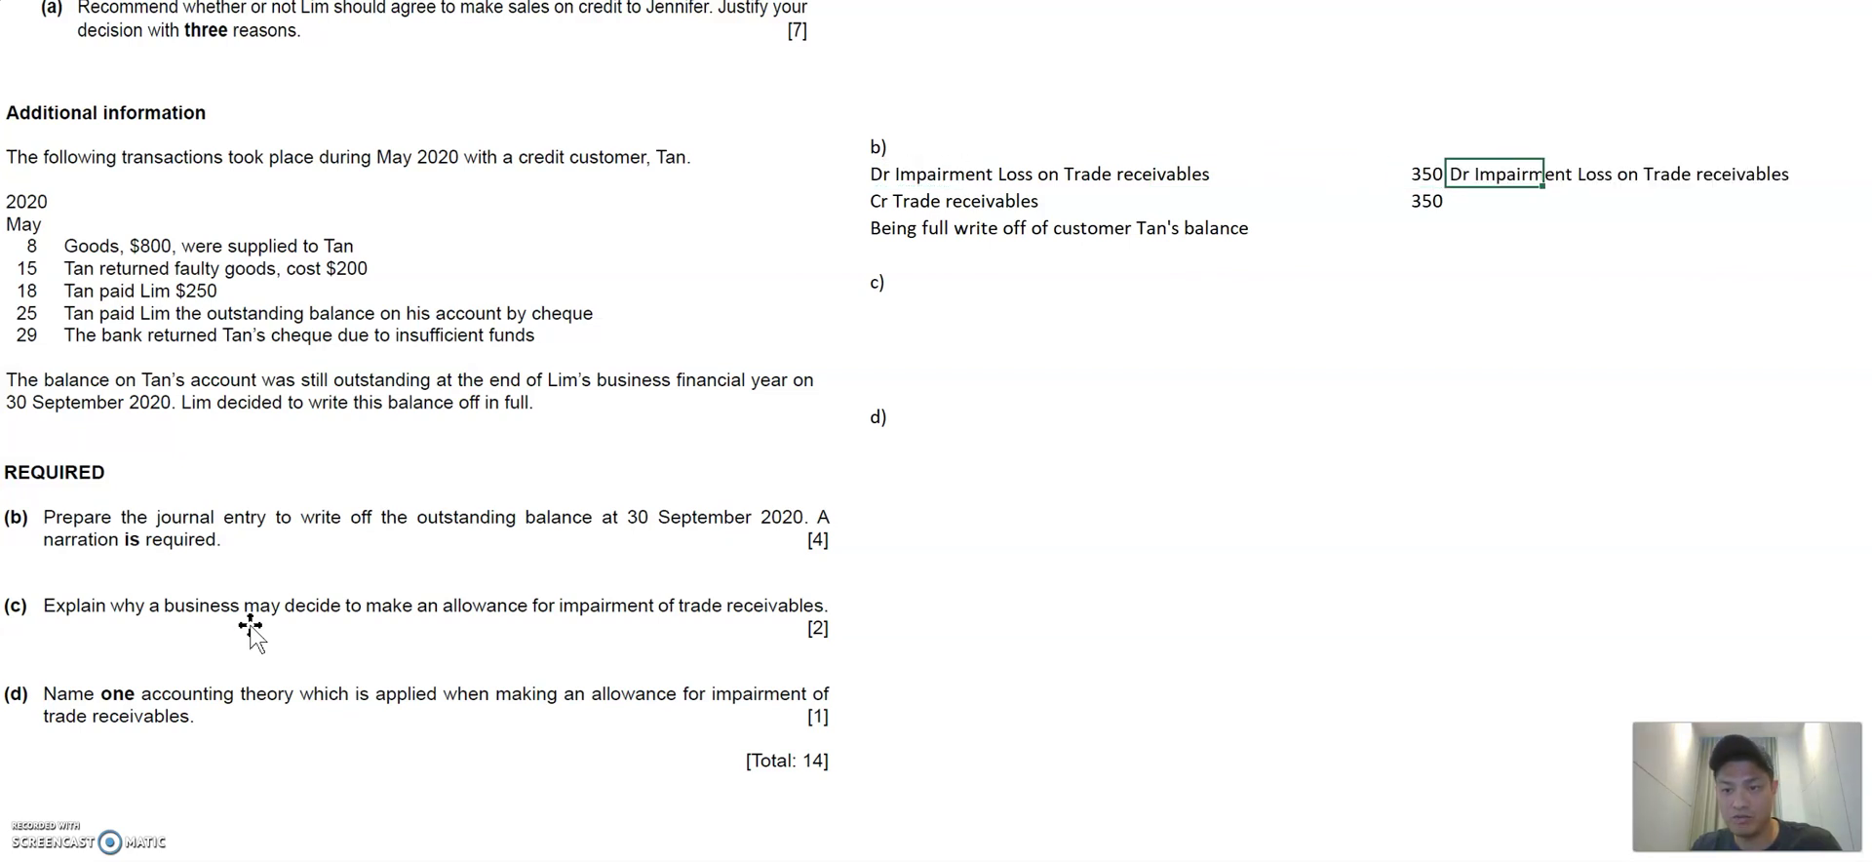
# Enter "Cr Allowance for Impairment of TR" beneath the copied Dr Impairment Loss line in part b).
pyautogui.press('Down')
pyautogui.write('Cr Allowance for ')
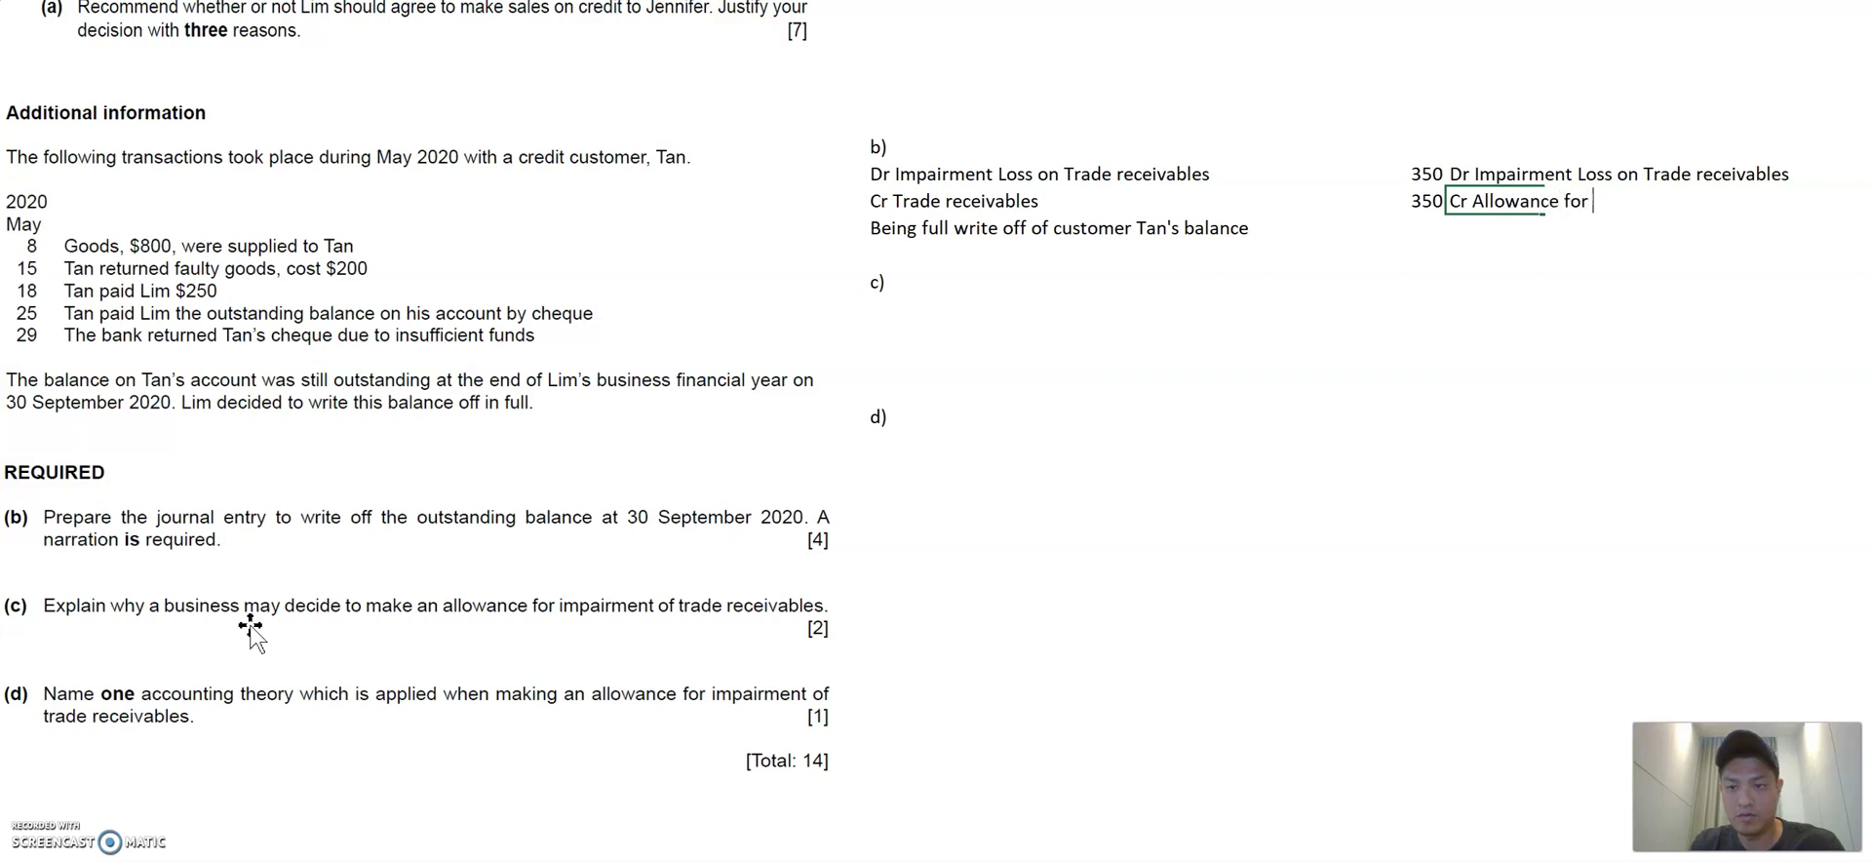
pyautogui.write('Impairment of Trade')
pyautogui.press('BackSpace')
pyautogui.press('BackSpace')
pyautogui.press('BackSpace')
pyautogui.press('BackSpace')
pyautogui.write('R')
pyautogui.press('Return')
pyautogui.press('Up')
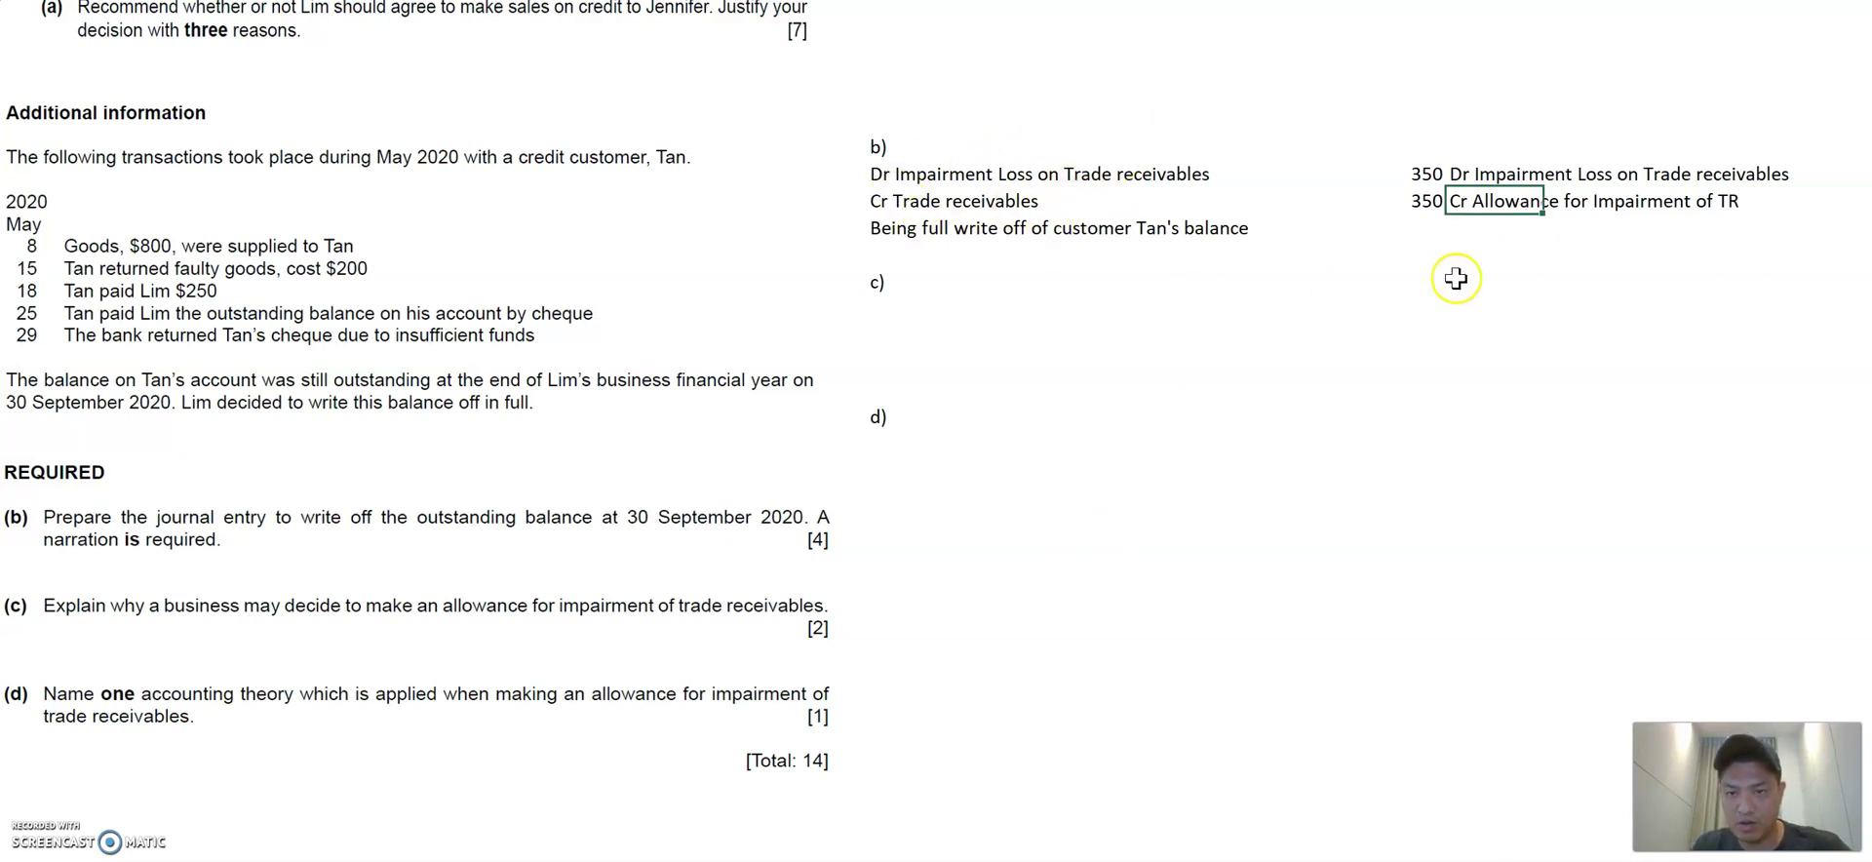
# Add the narration "Creating an allowance for ITR" beneath the Cr Allowance line in part b).
pyautogui.press('Down')
pyautogui.write('Creatin')
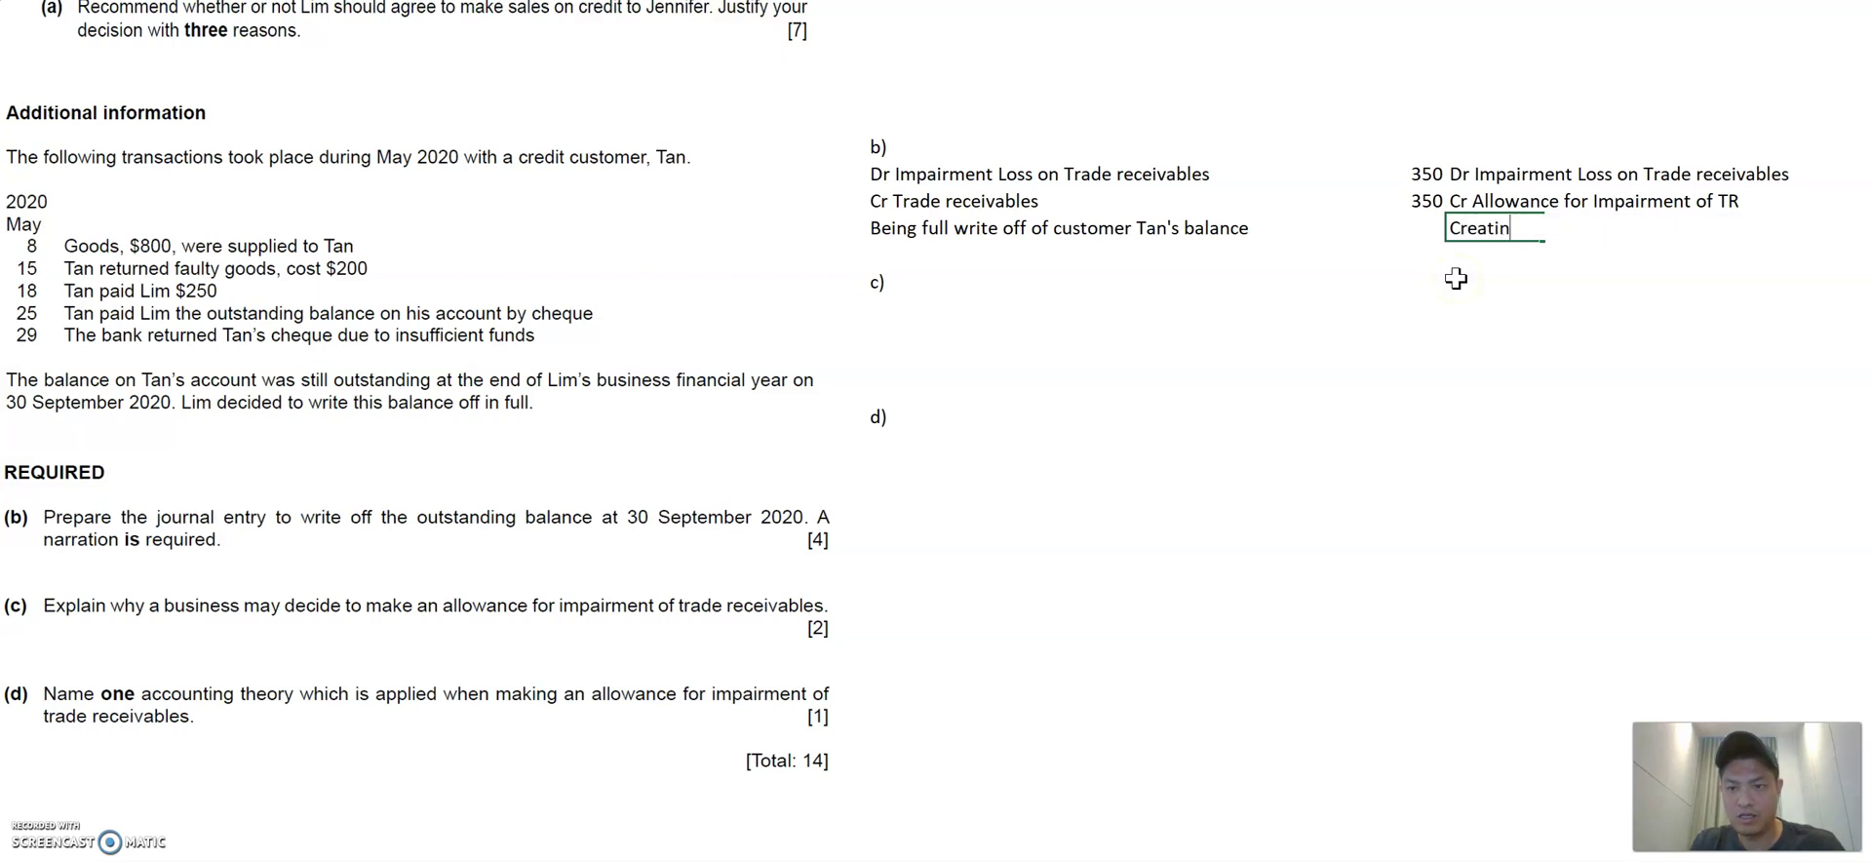
pyautogui.write('g an allowance')
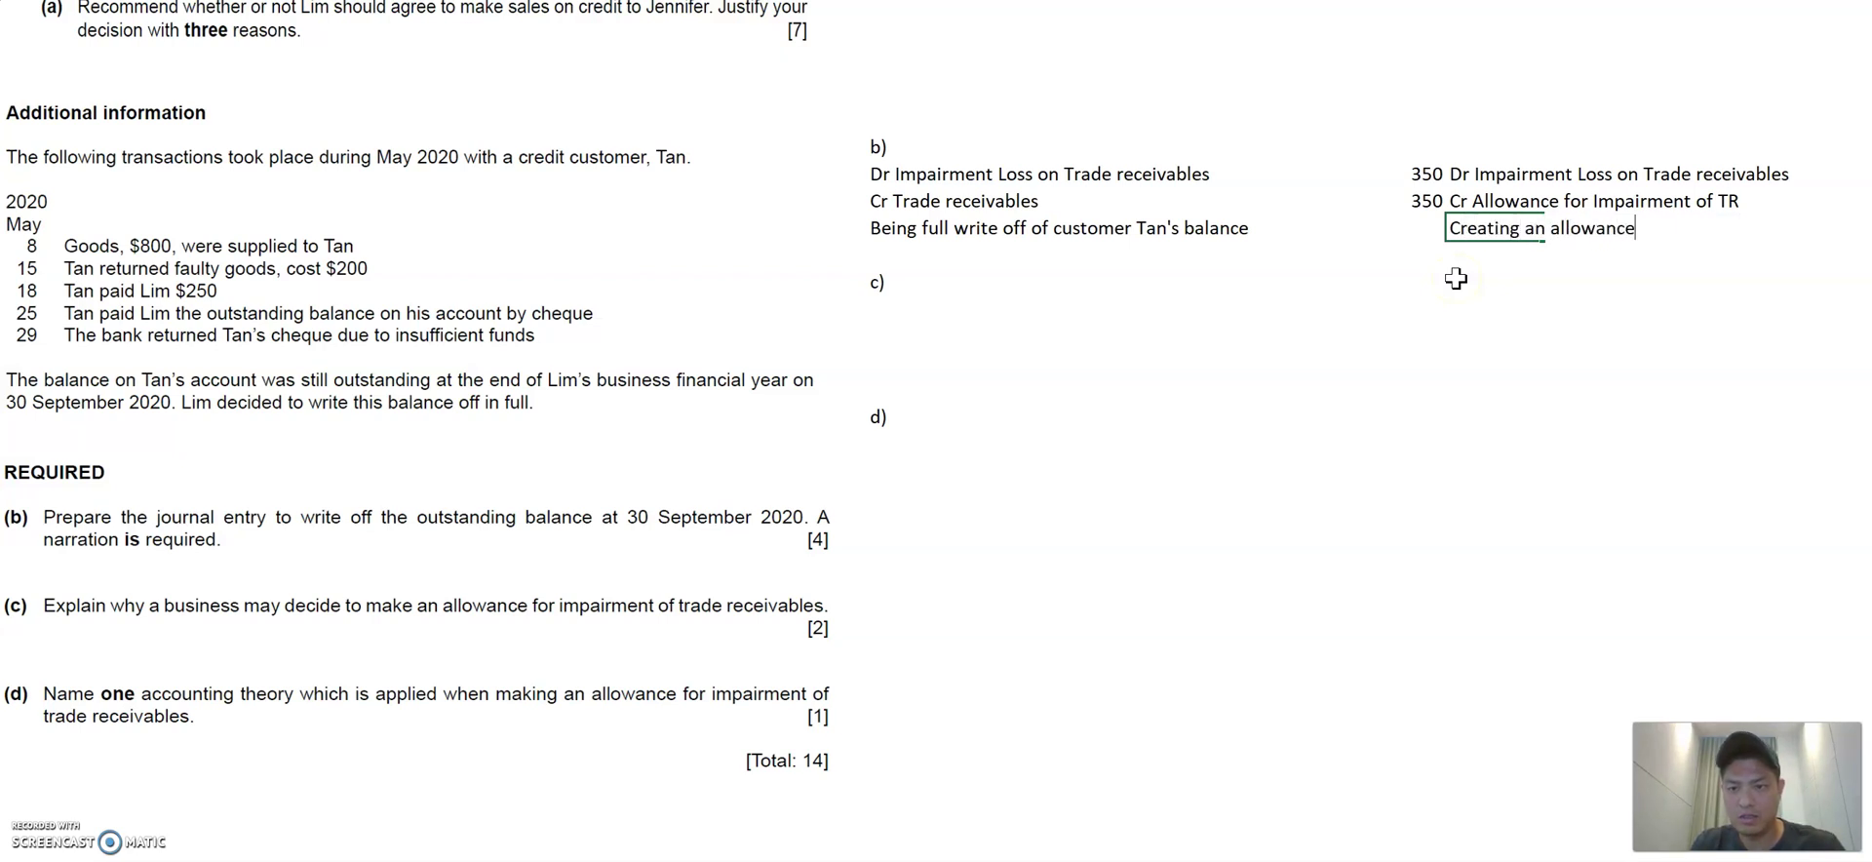
pyautogui.press('Return')
pyautogui.press('Up')
pyautogui.press('F2')
pyautogui.write('for ITR')
pyautogui.press('Return')
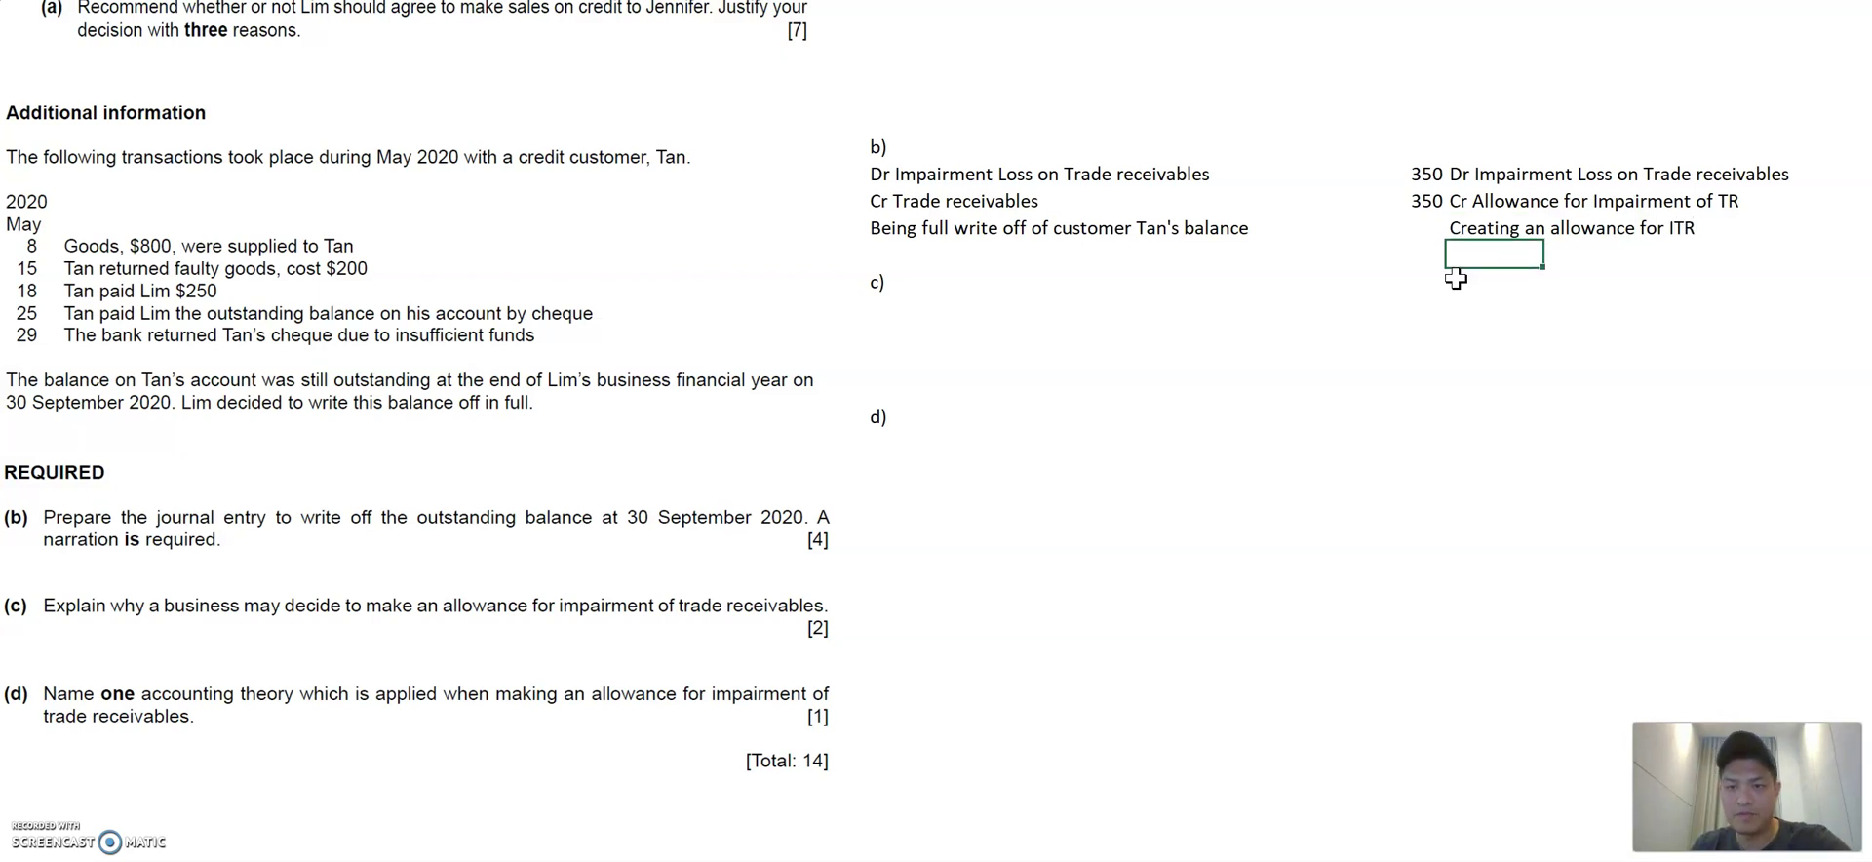
pyautogui.press('Up')
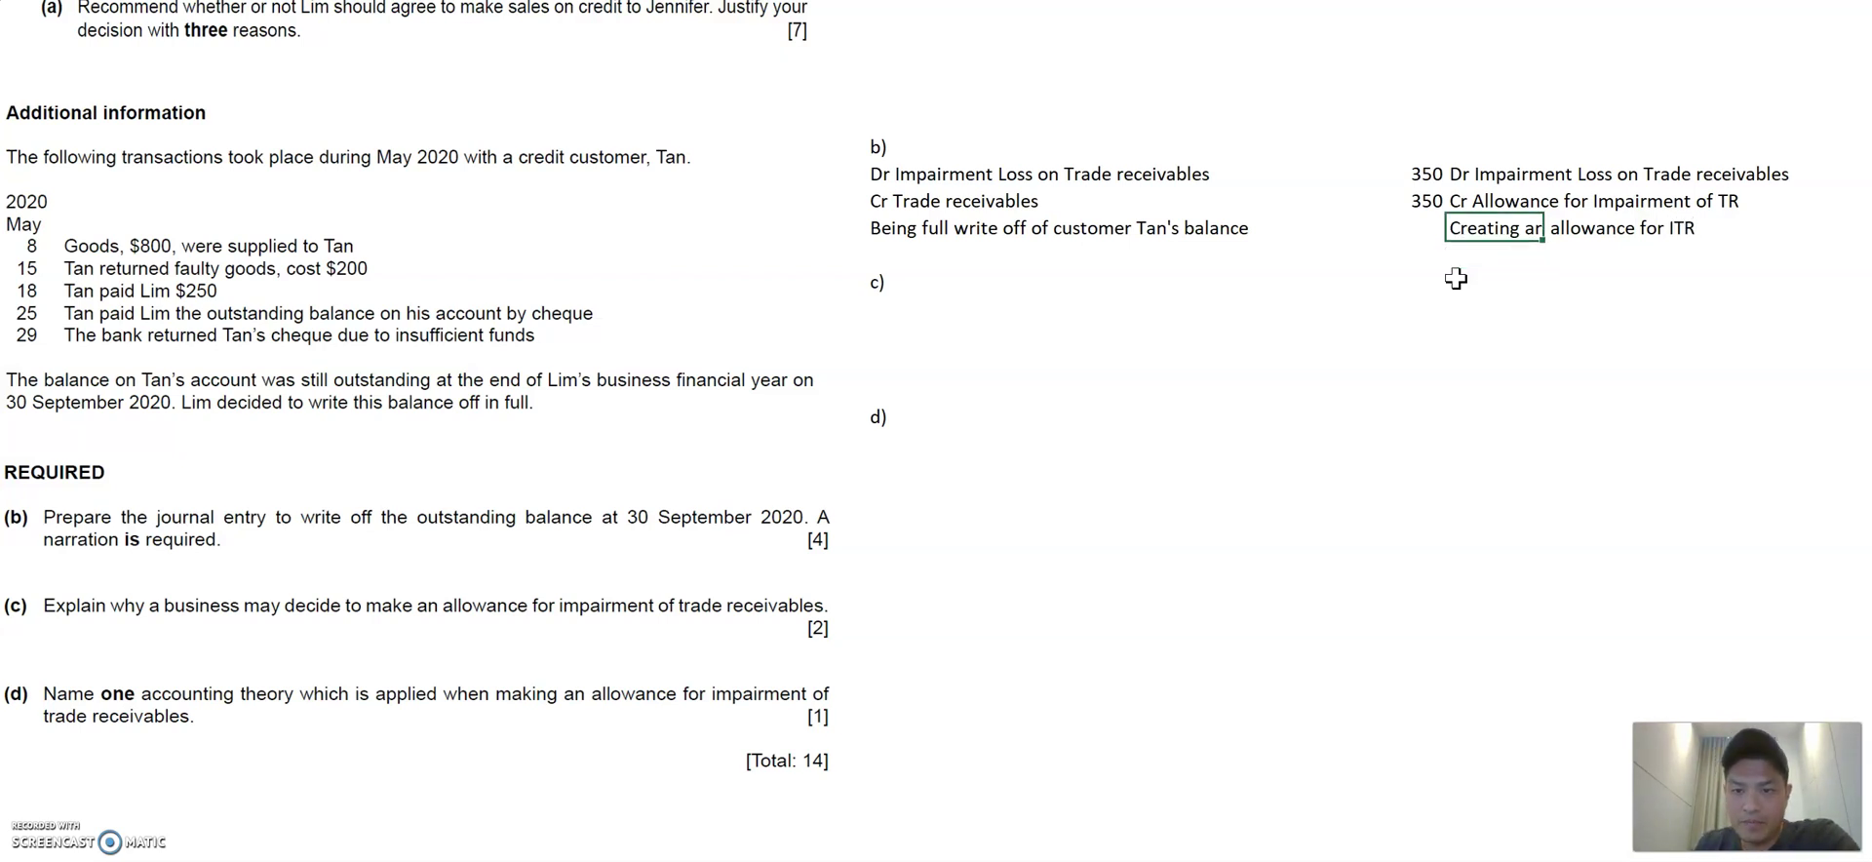
# Compare the debit and credit lines of the write-off journal with those of the allowance journal in part b).
pyautogui.click(1102, 172)
pyautogui.click(885, 176)
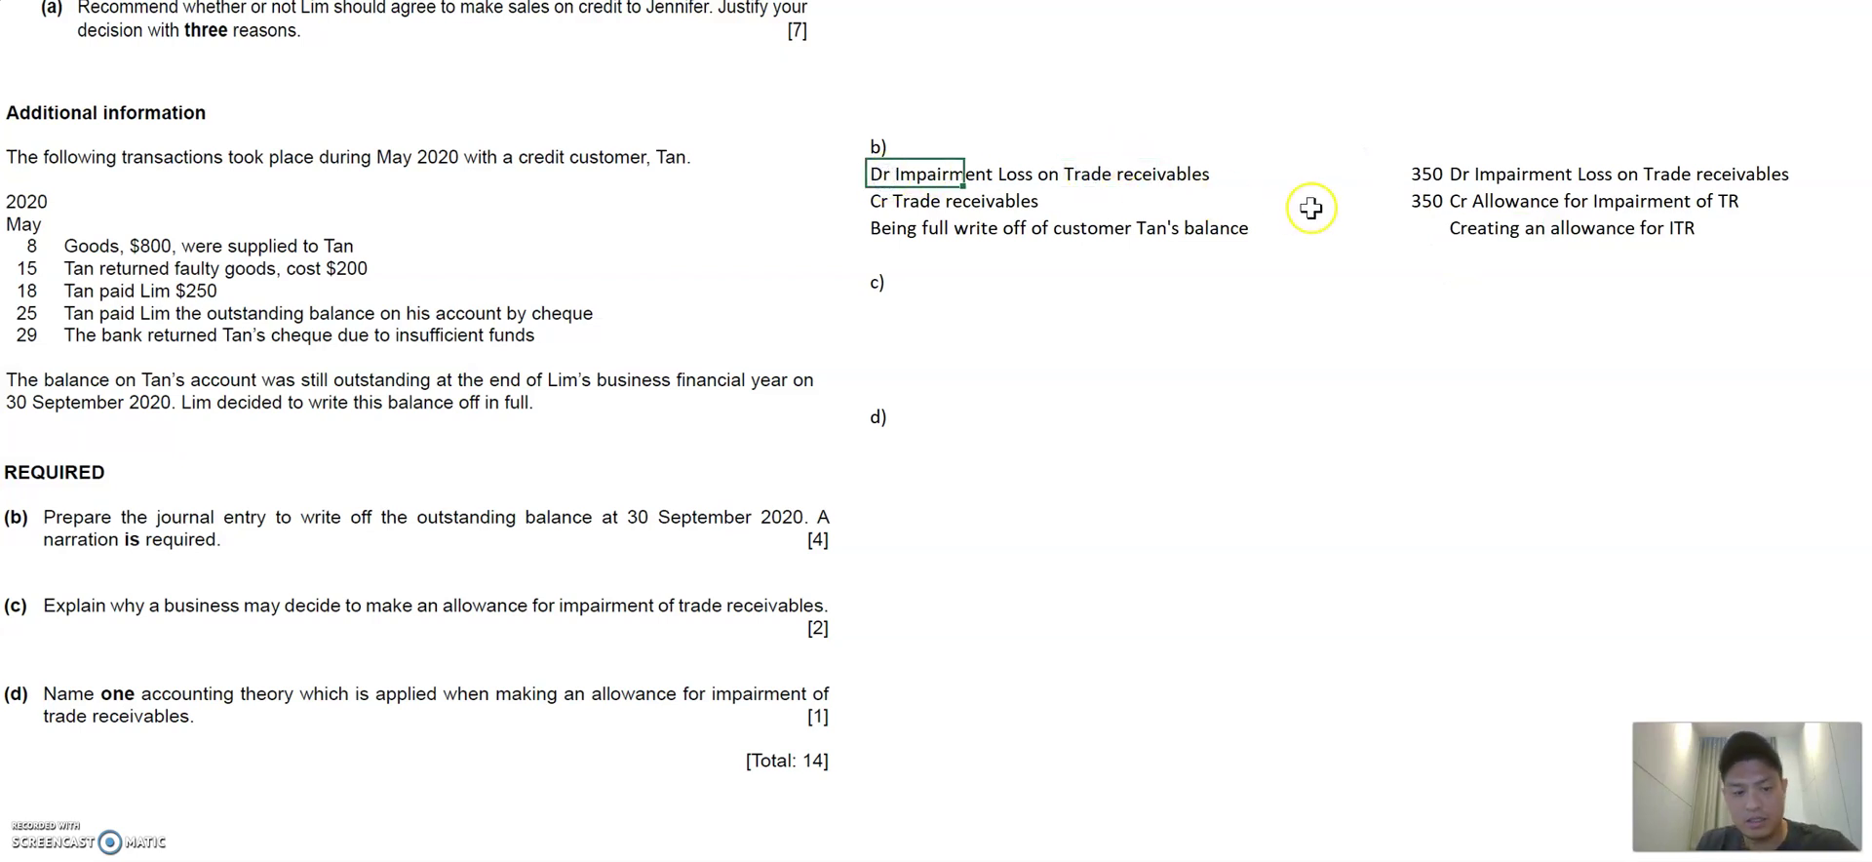
pyautogui.keyDown('shift'); pyautogui.click(1479, 176); pyautogui.keyUp('shift')
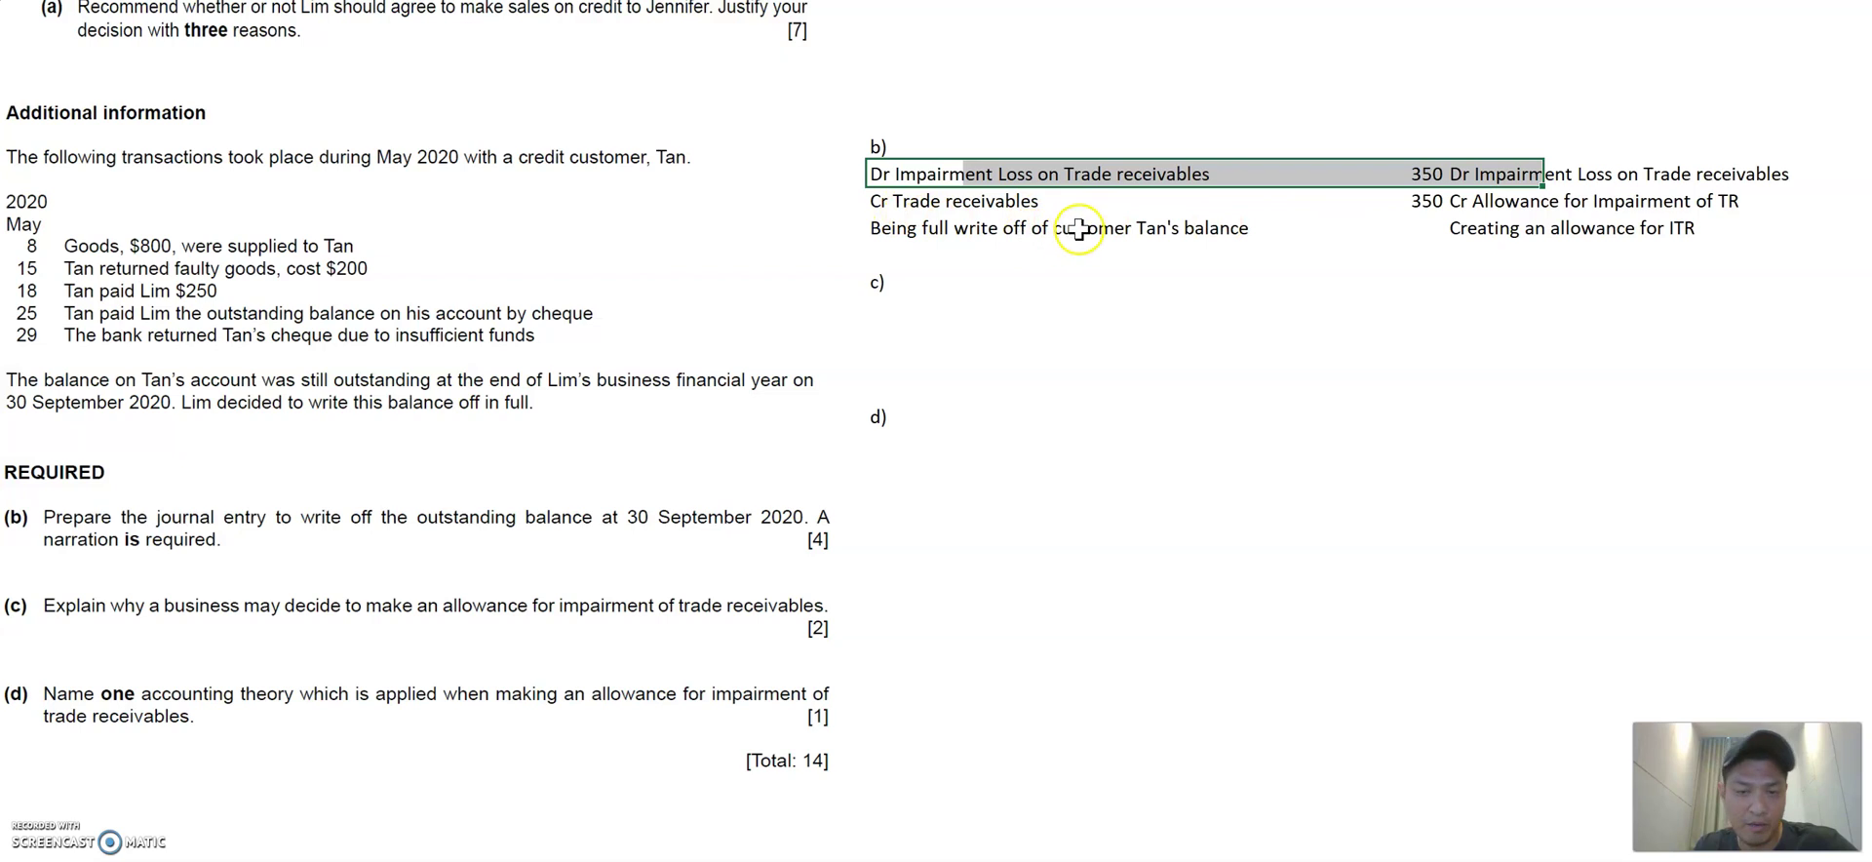
pyautogui.click(934, 201)
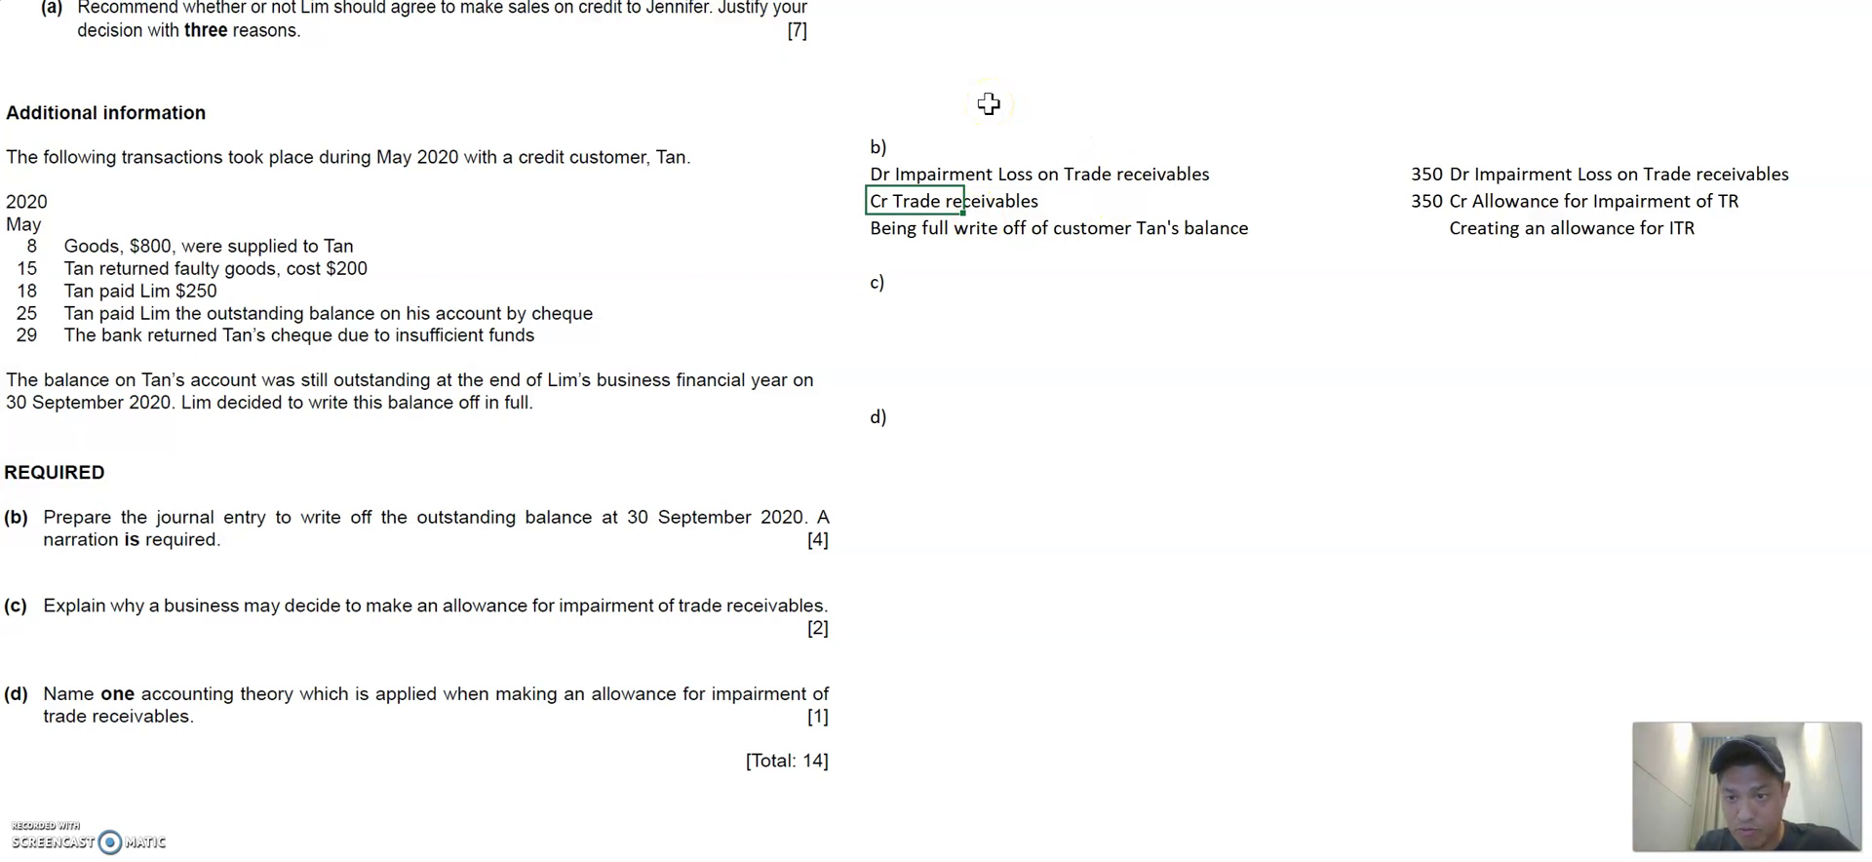
pyautogui.press('Right')
pyautogui.press('Right')
pyautogui.press('Right')
pyautogui.press('Right')
pyautogui.press('Right')
pyautogui.press('Right')
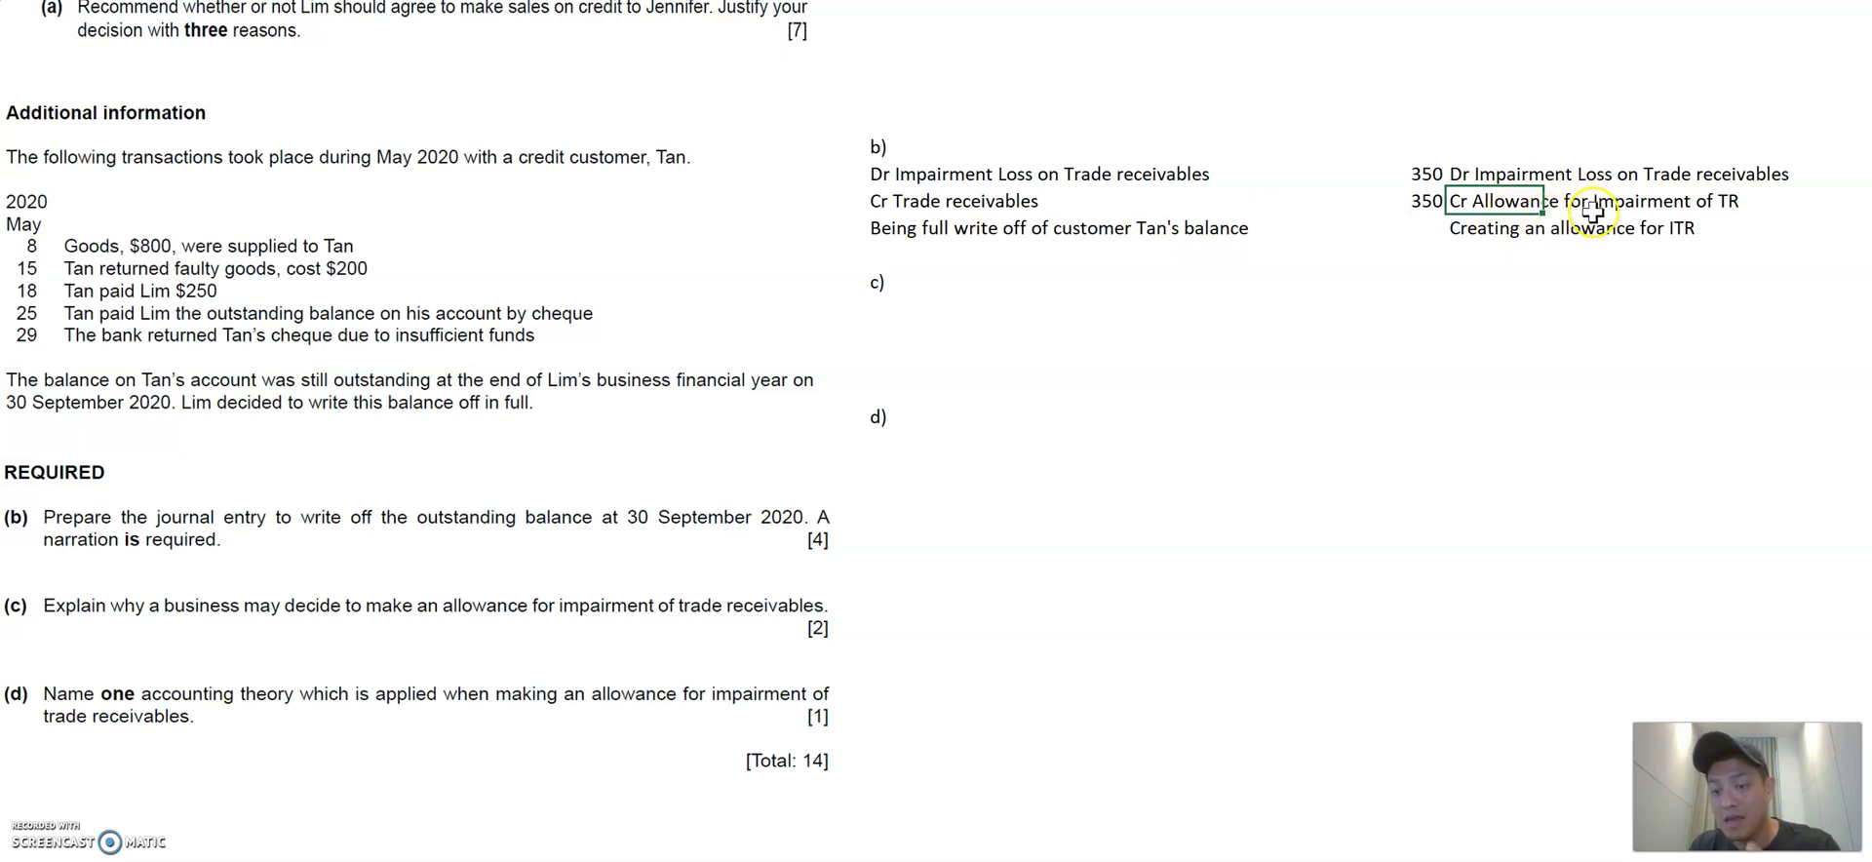
# Answer part c) that an allowance reflects a risk of trade receivables not being paid, without a write off yet because recovery could still be possible.
pyautogui.click(898, 325)
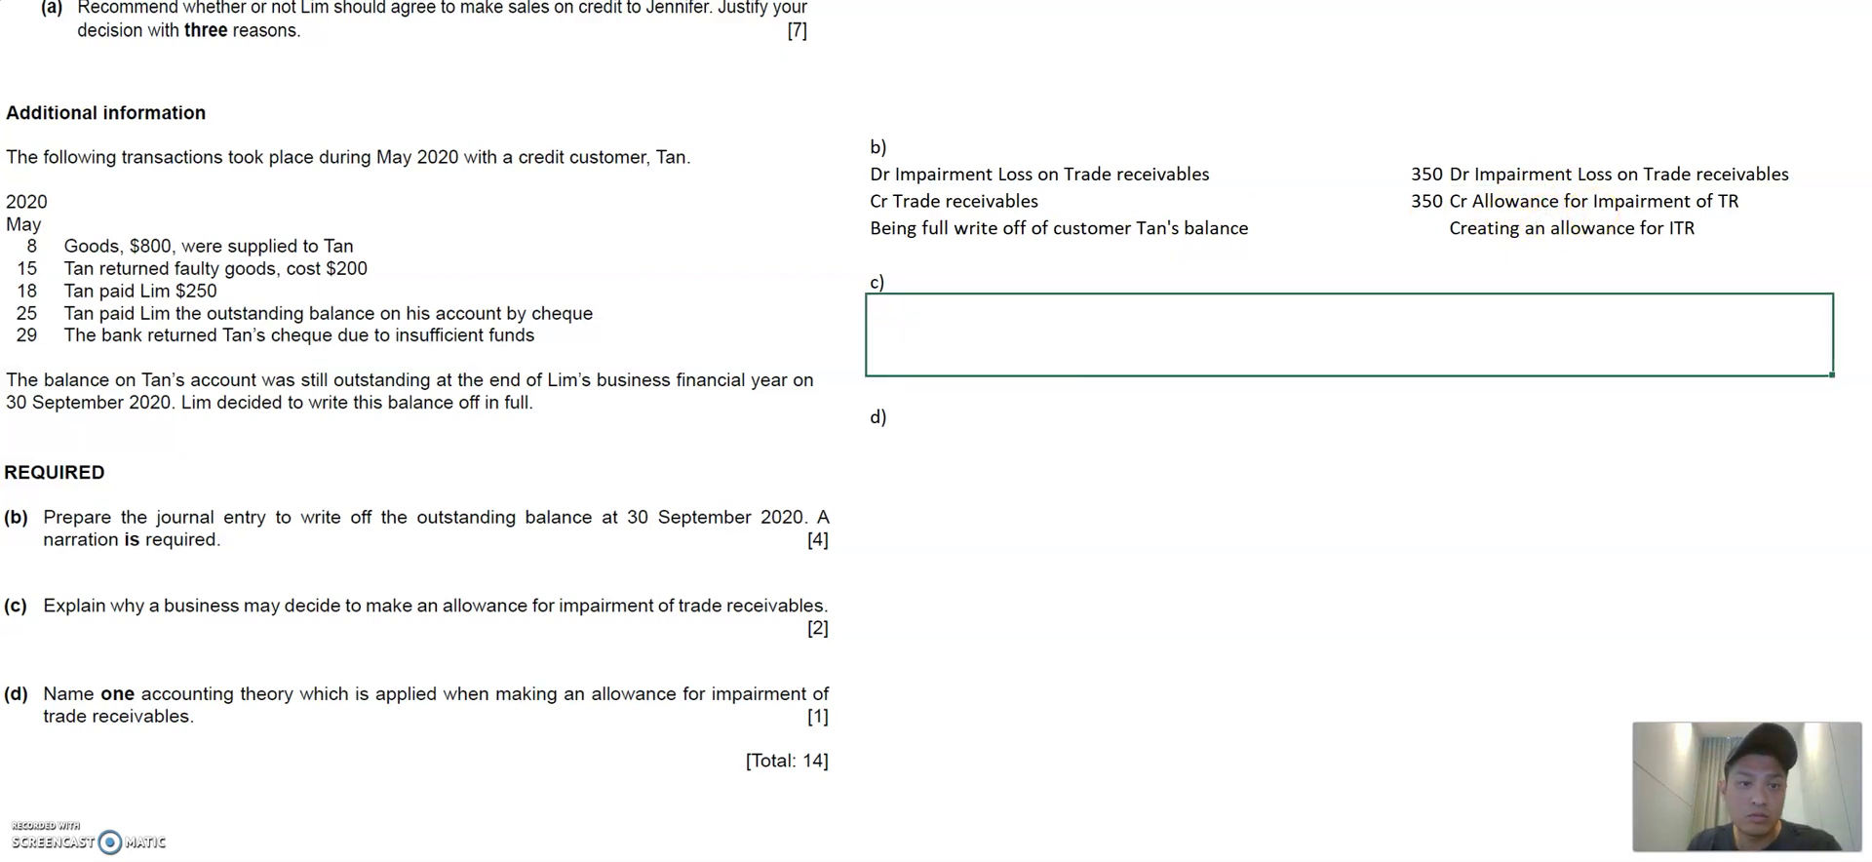
pyautogui.write("Business may make an allowance for impairment of trade receivables if they see a risk of trade receivables not being paid. This will not represent a write off in the balance yet as there could be a possibility of recovering the trade rec'bles still")
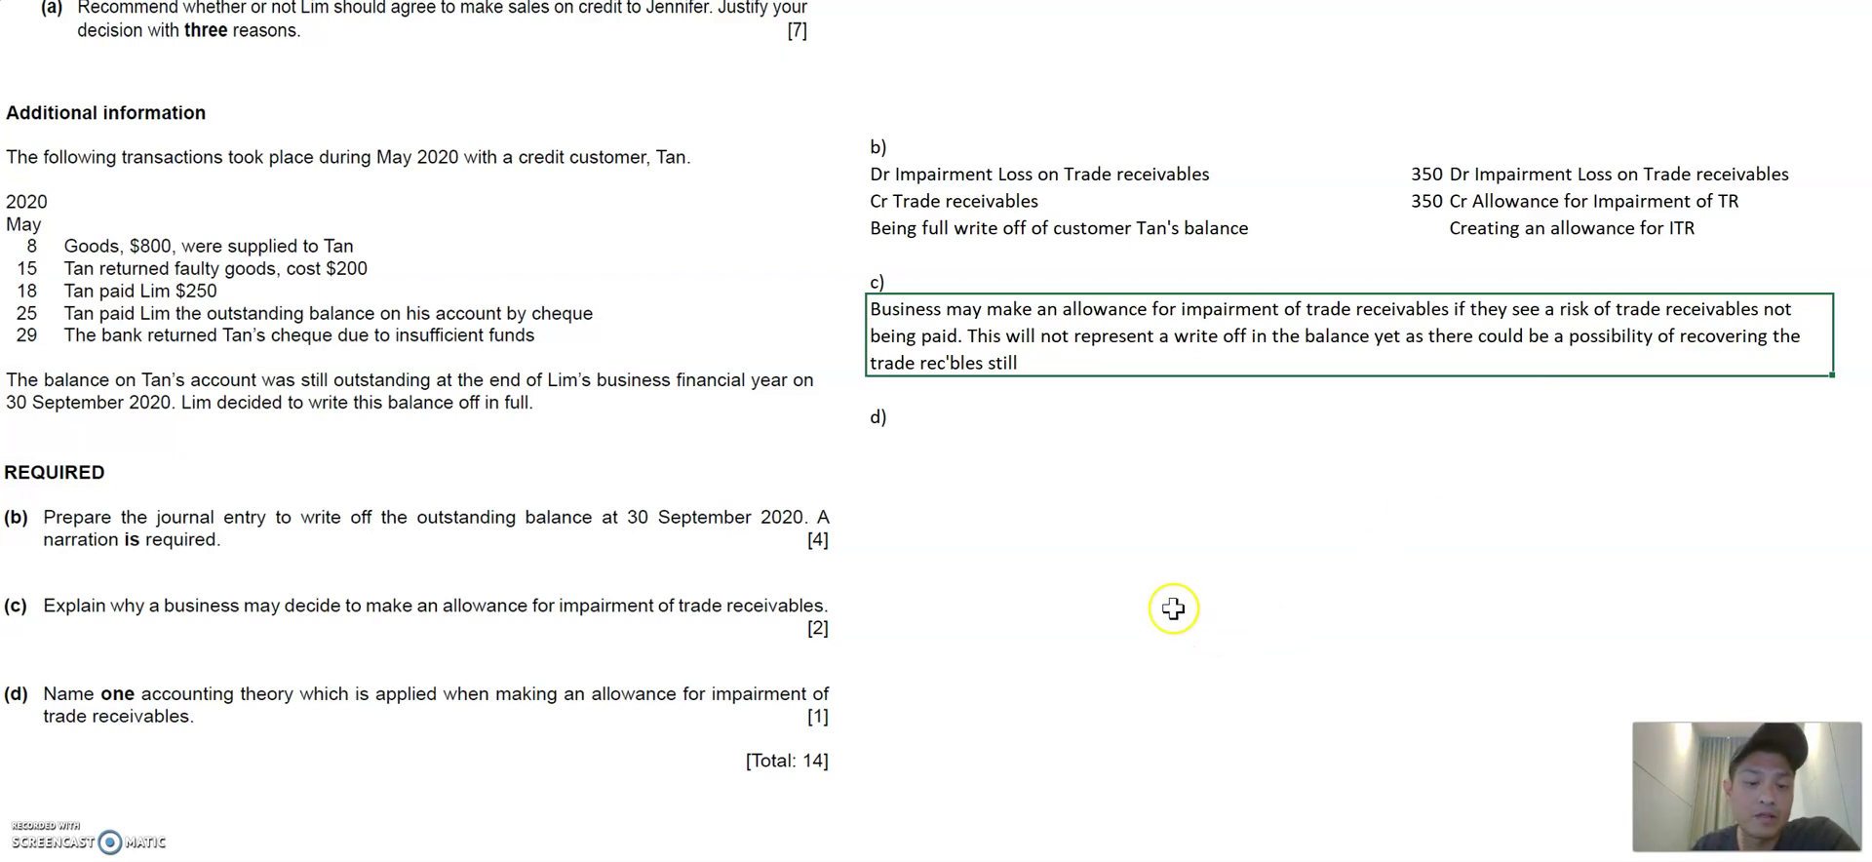
# Enter "Prudence principle" as the answer directly beneath the d) label.
pyautogui.click(910, 466)
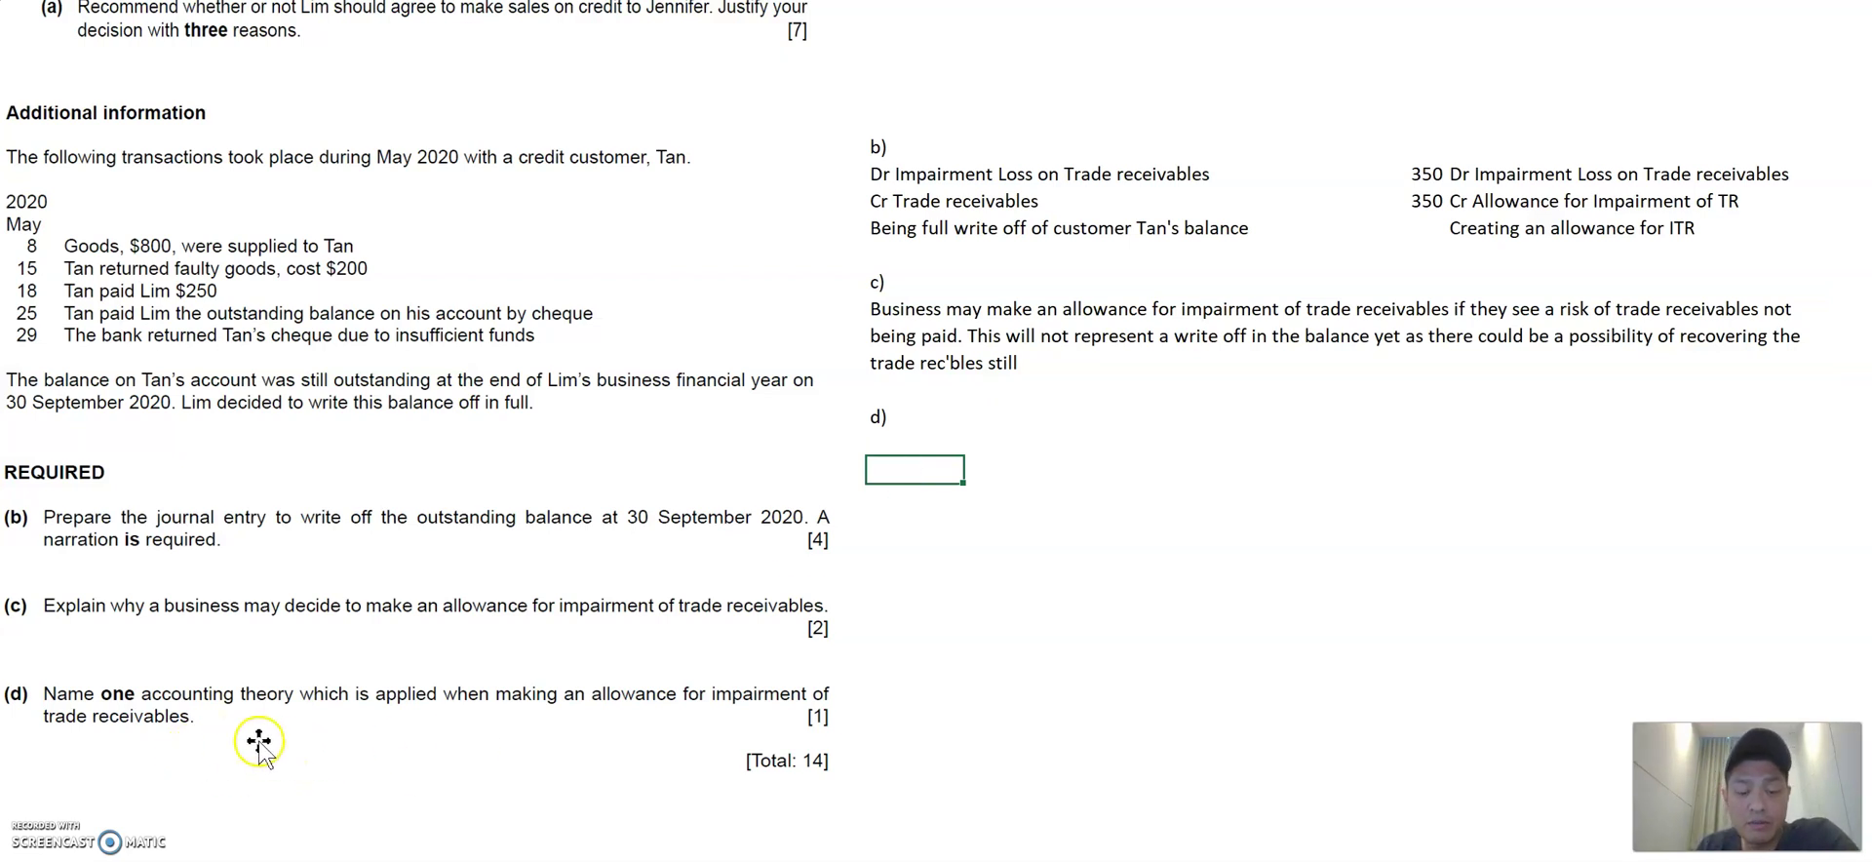
pyautogui.click(908, 435)
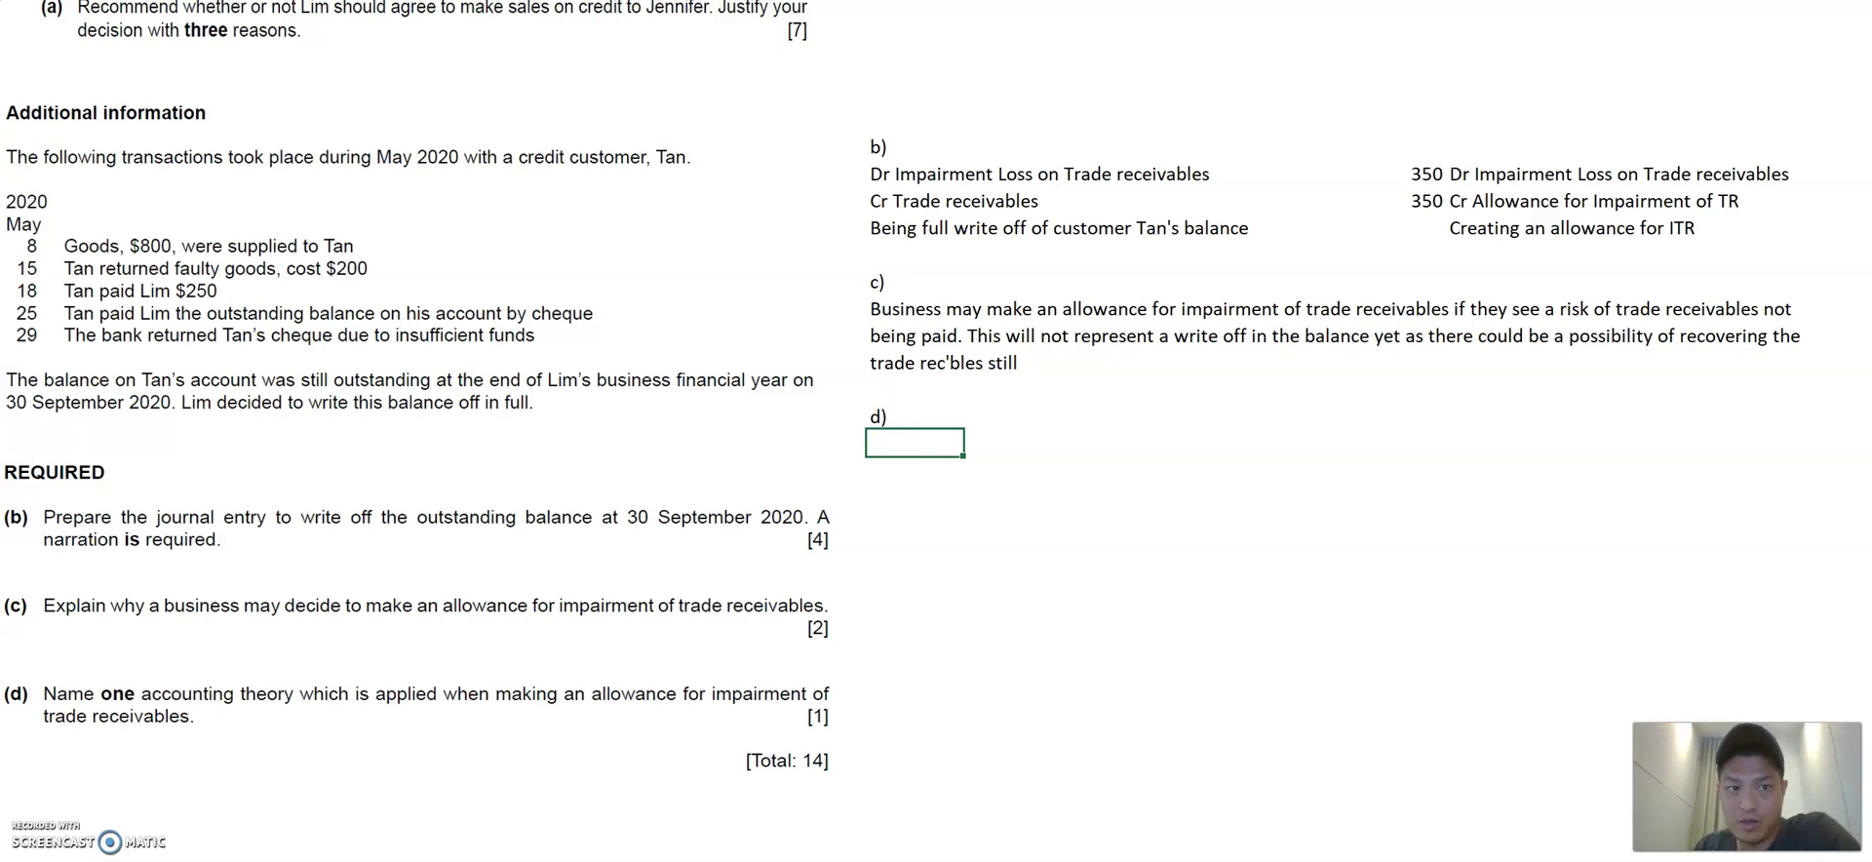
pyautogui.write('Prudence principle')
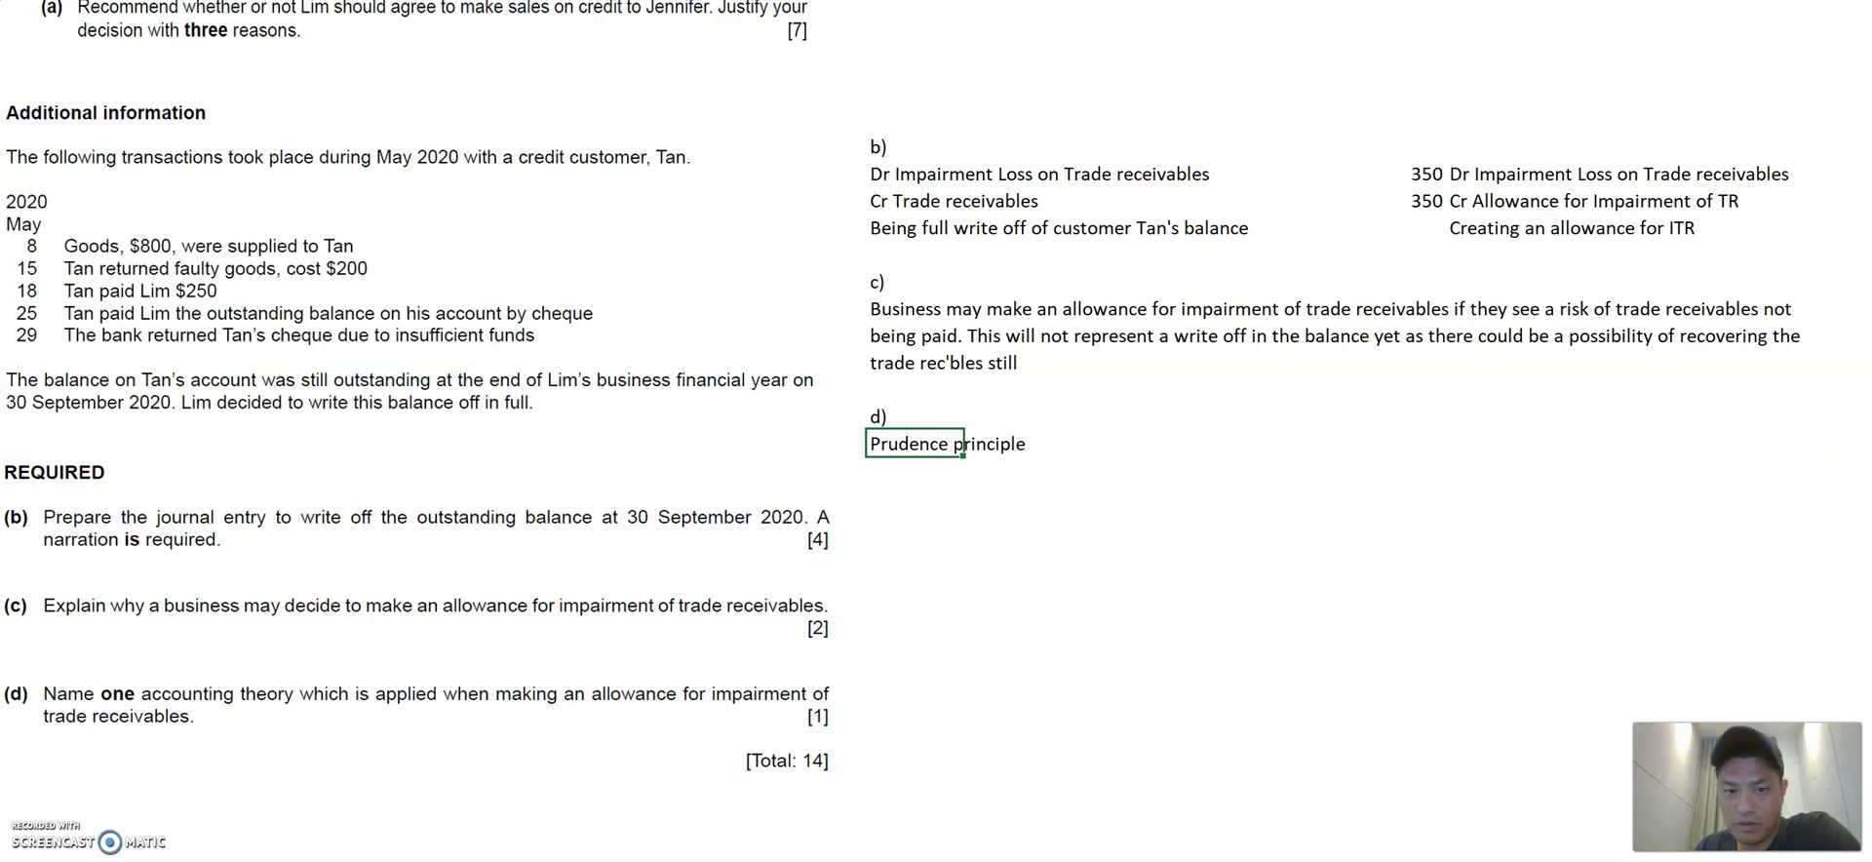
pyautogui.press('Return')
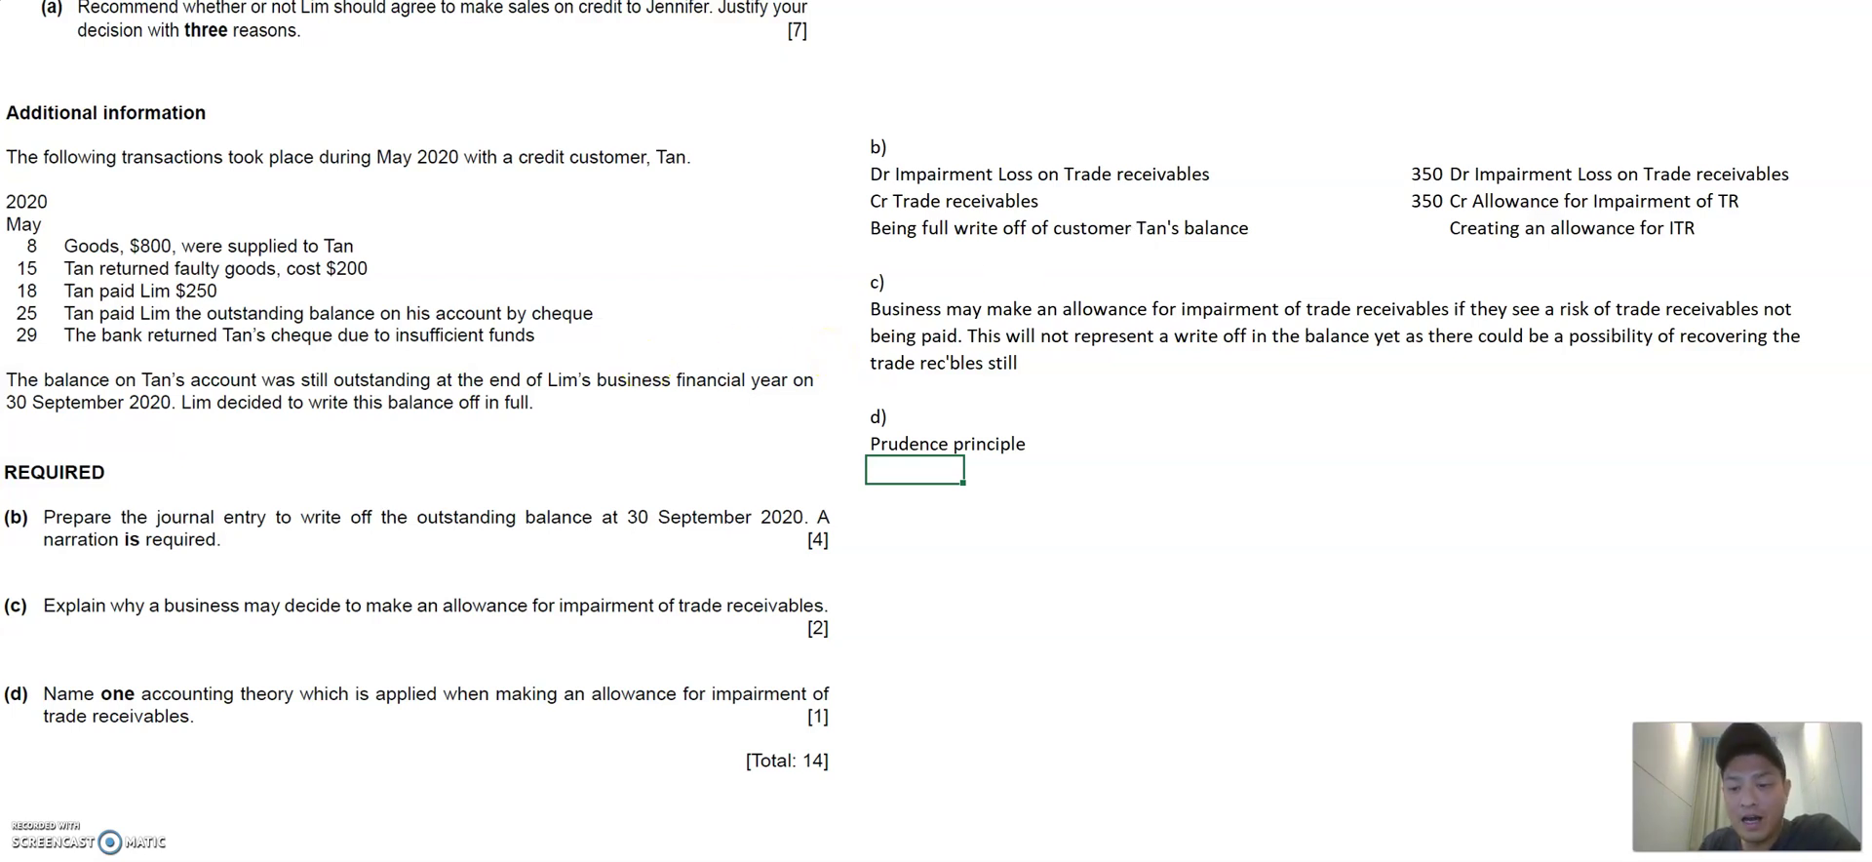
pyautogui.scroll(8, 1267, 430)
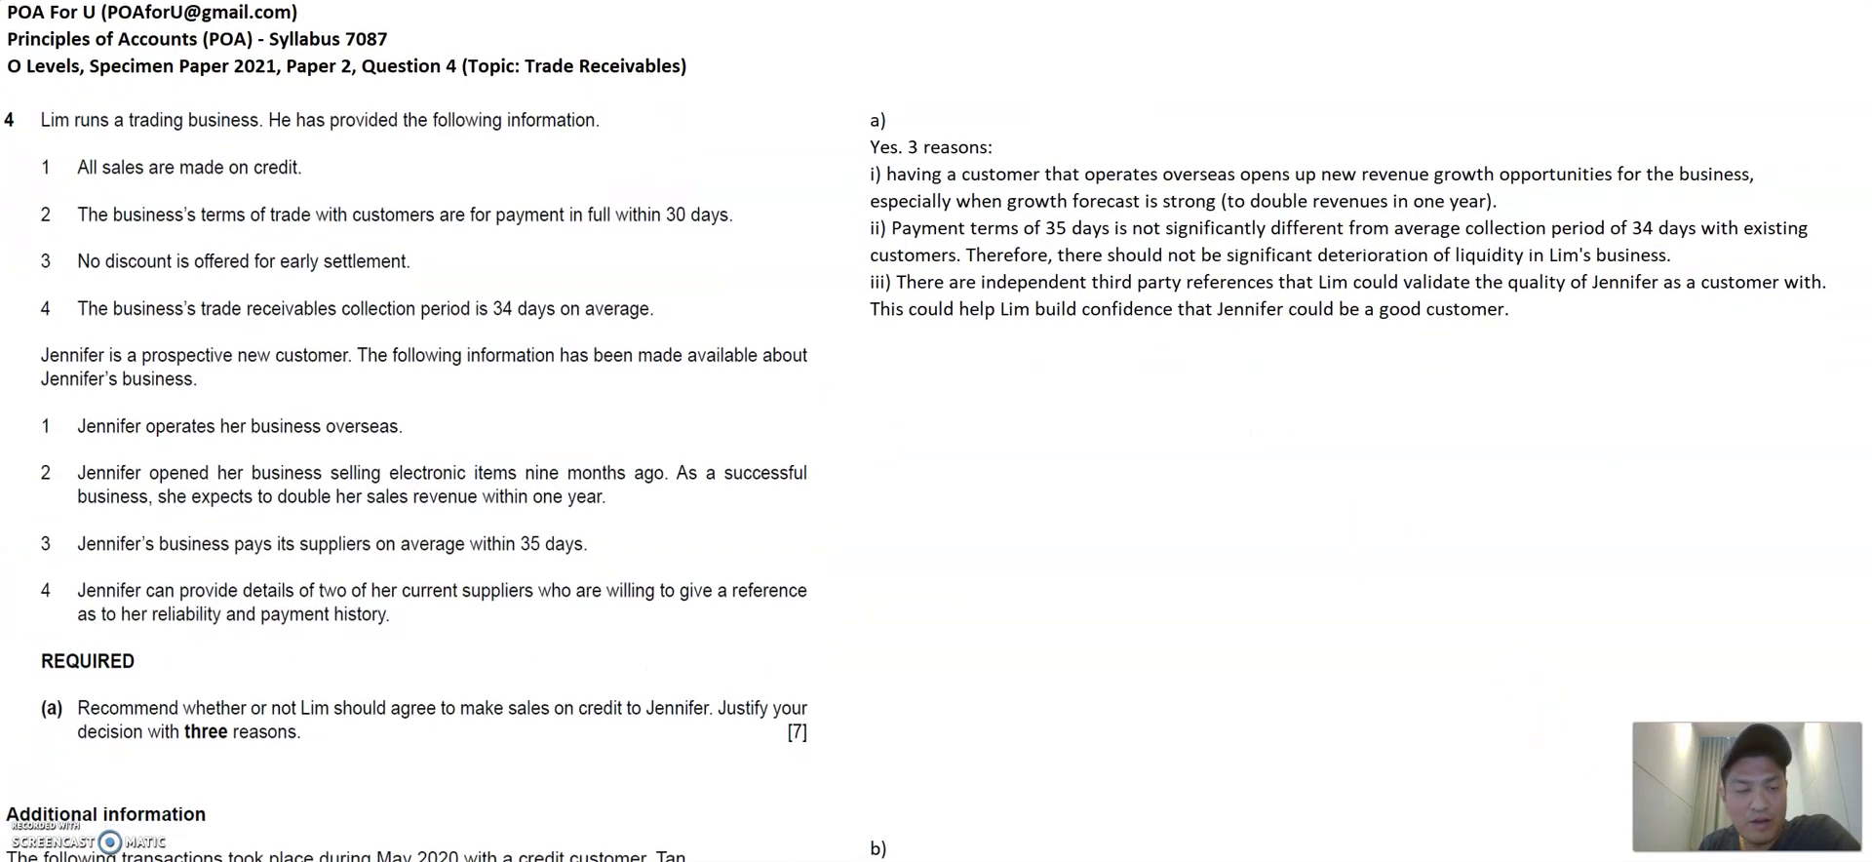